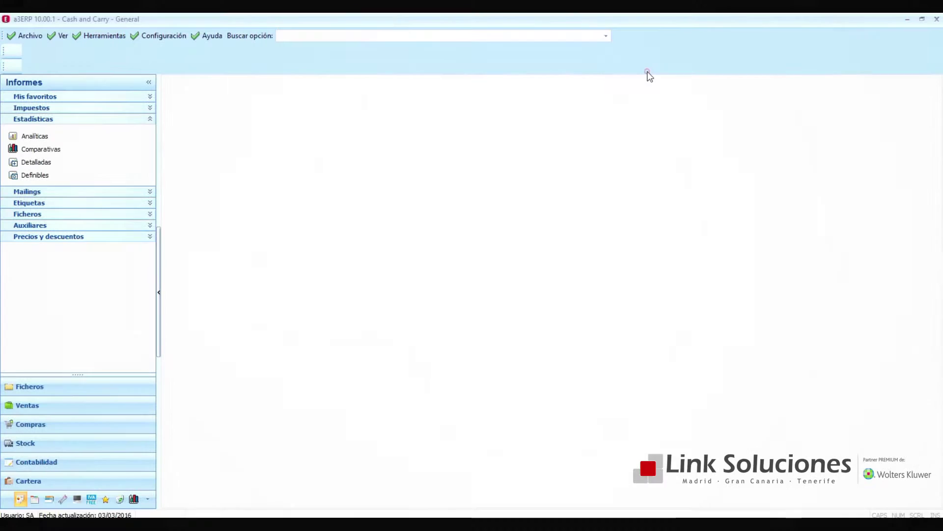
# Open the Artículos list and the Tarifas auxiliary table from the prices and discounts section.
pyautogui.click(58, 390)
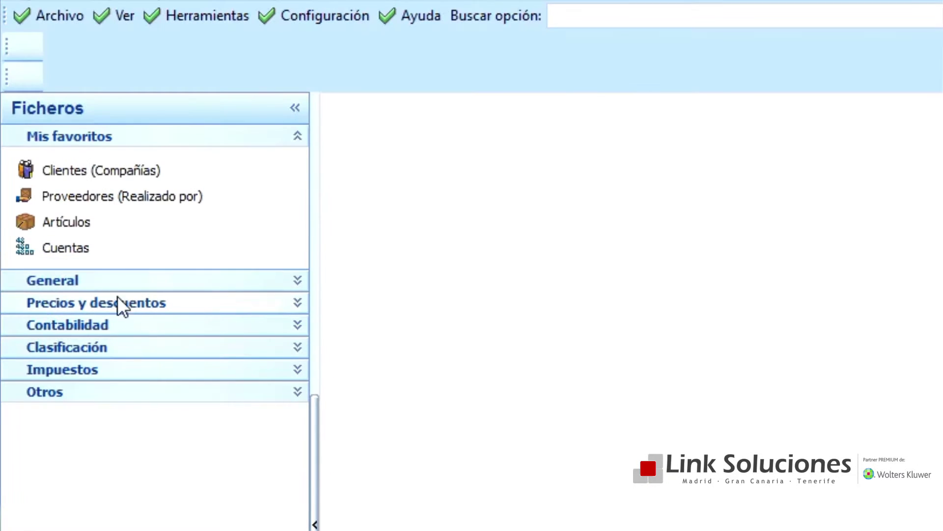
pyautogui.click(67, 222)
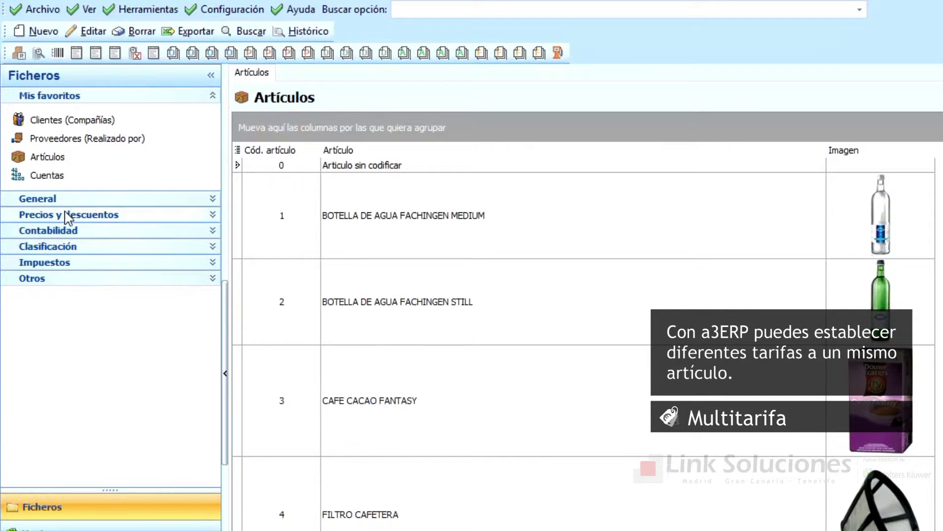
pyautogui.click(68, 215)
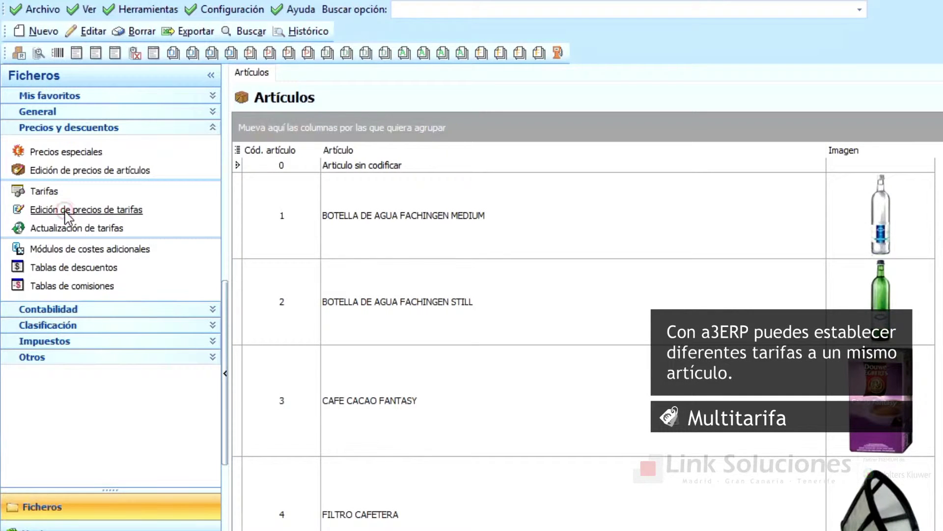
pyautogui.click(57, 196)
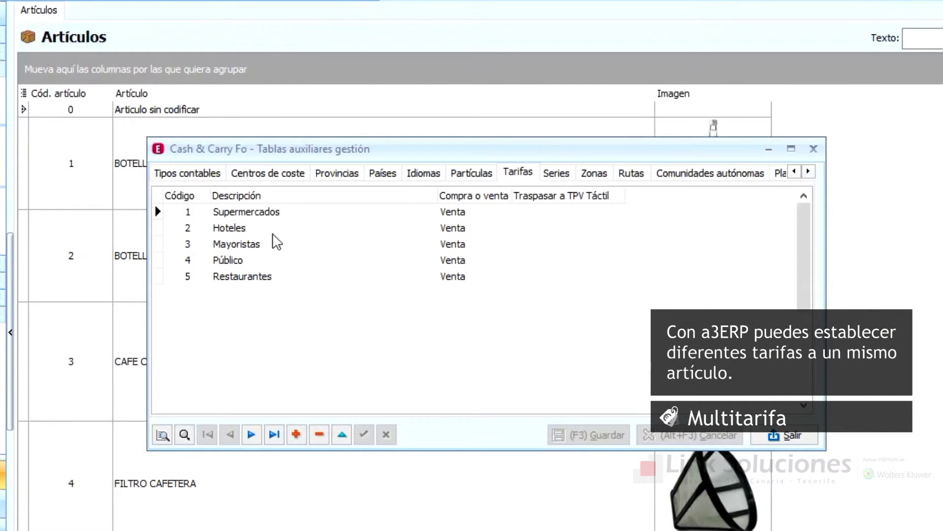
# Review the sales rates from Supermercados to Restaurantes in the Tarifas table and close it.
pyautogui.click(309, 212)
pyautogui.click(311, 228)
pyautogui.click(311, 243)
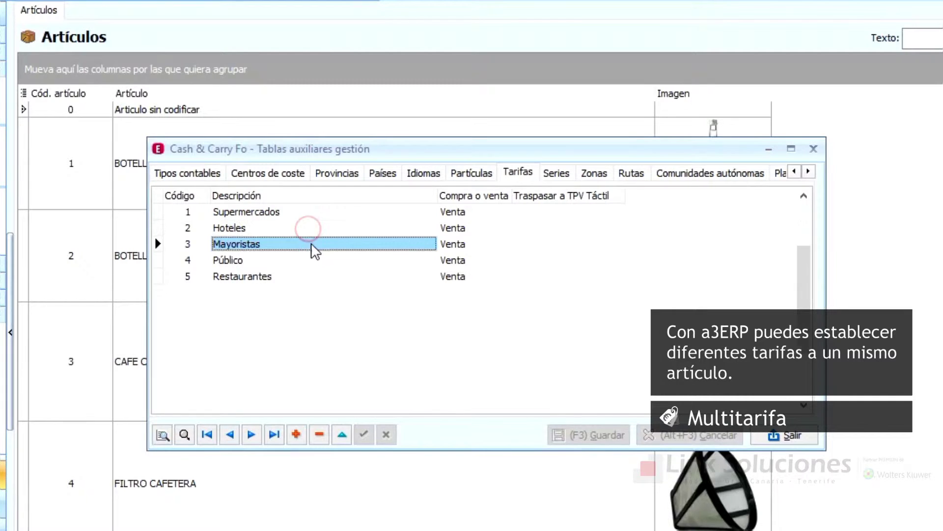
pyautogui.click(312, 276)
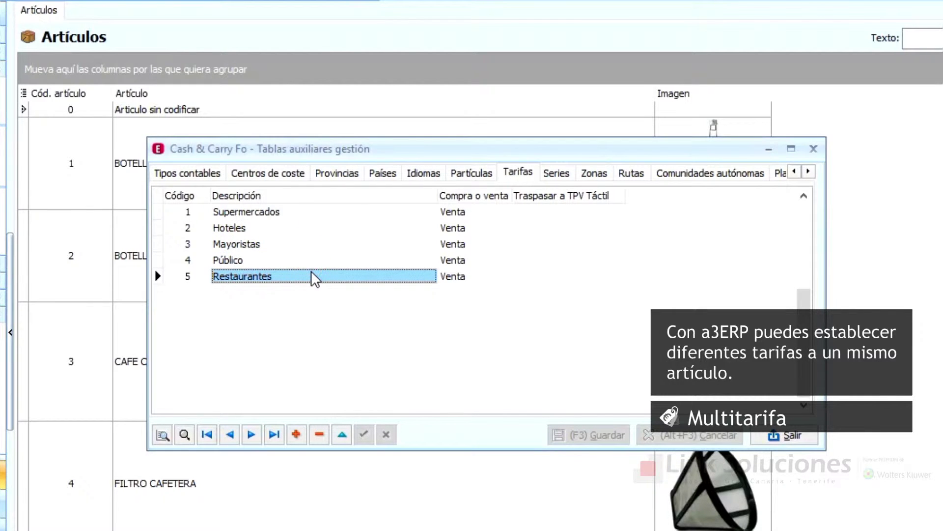
pyautogui.click(282, 212)
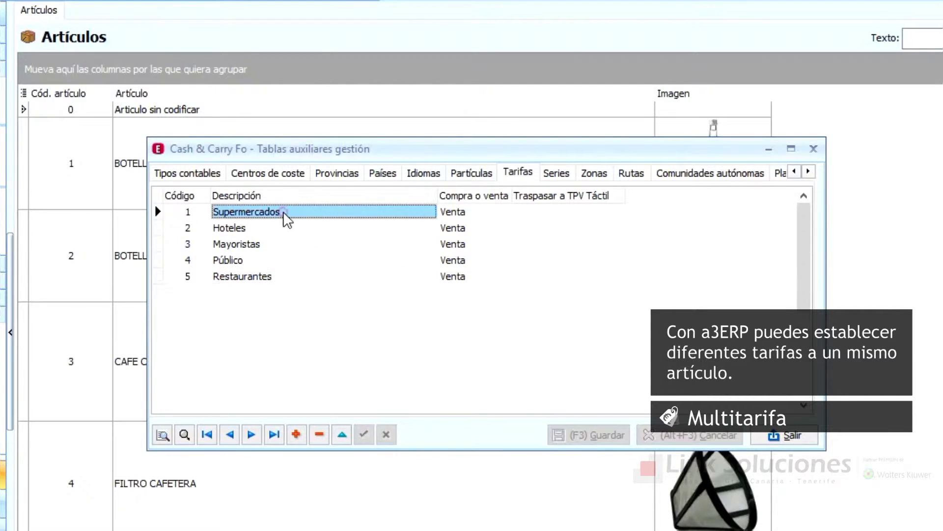
pyautogui.click(279, 229)
pyautogui.click(277, 244)
pyautogui.click(276, 261)
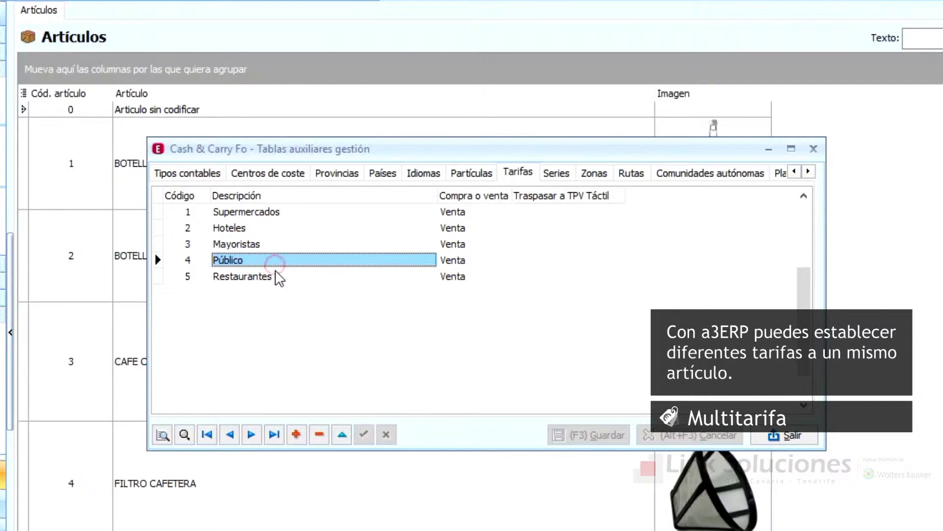
pyautogui.click(274, 278)
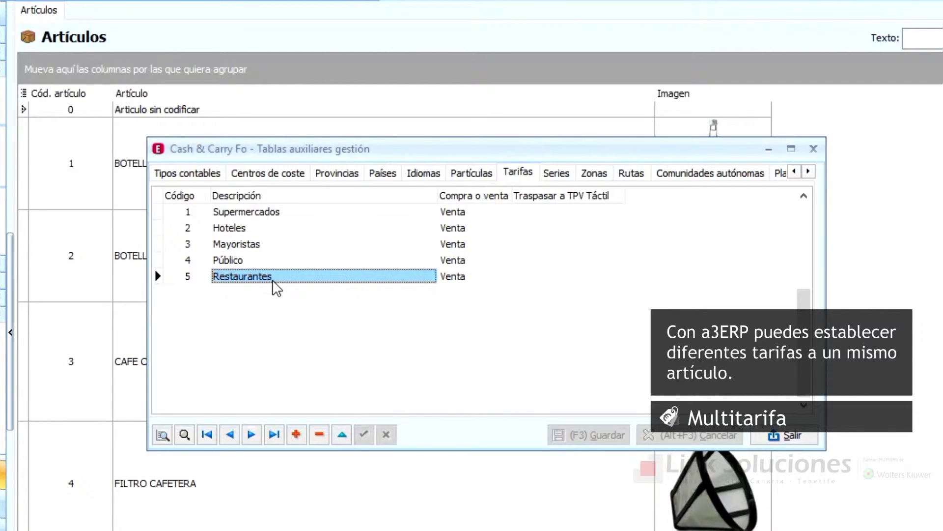
pyautogui.press('Escape')
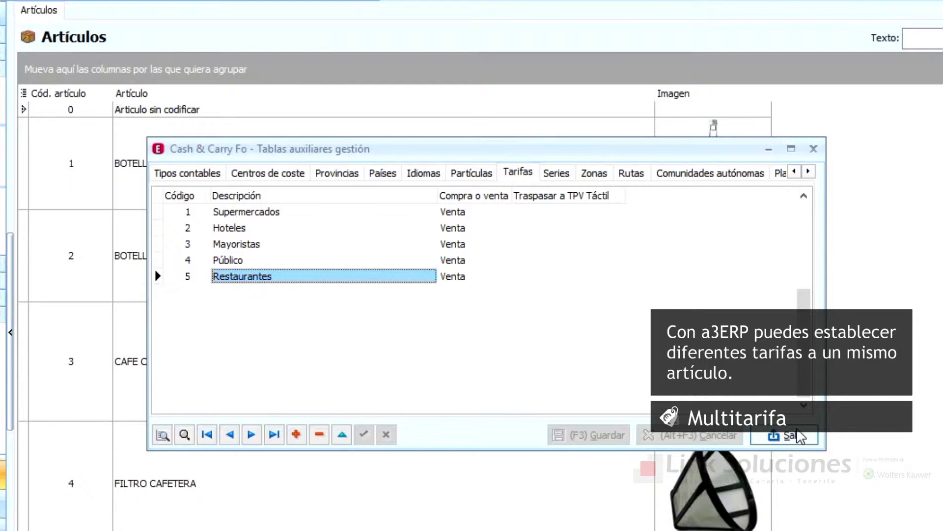
# Open the BOTELLA DE AGUA FACHINGEN MEDIUM article record and display its sales rates.
pyautogui.click(397, 193)
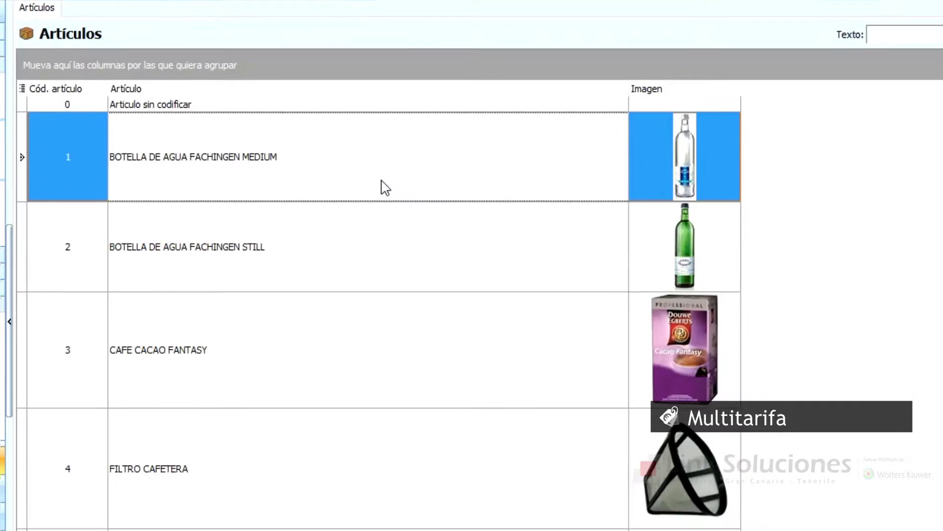
pyautogui.doubleClick(356, 176)
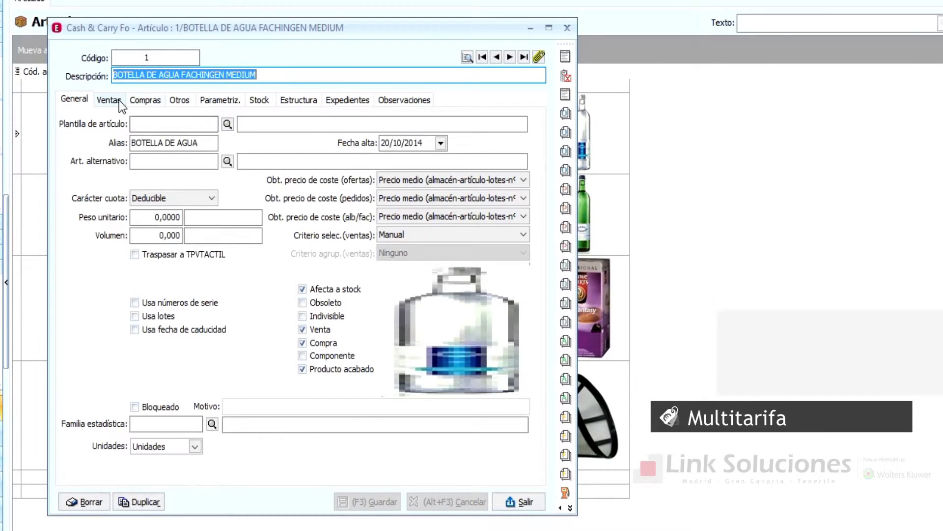
pyautogui.click(109, 100)
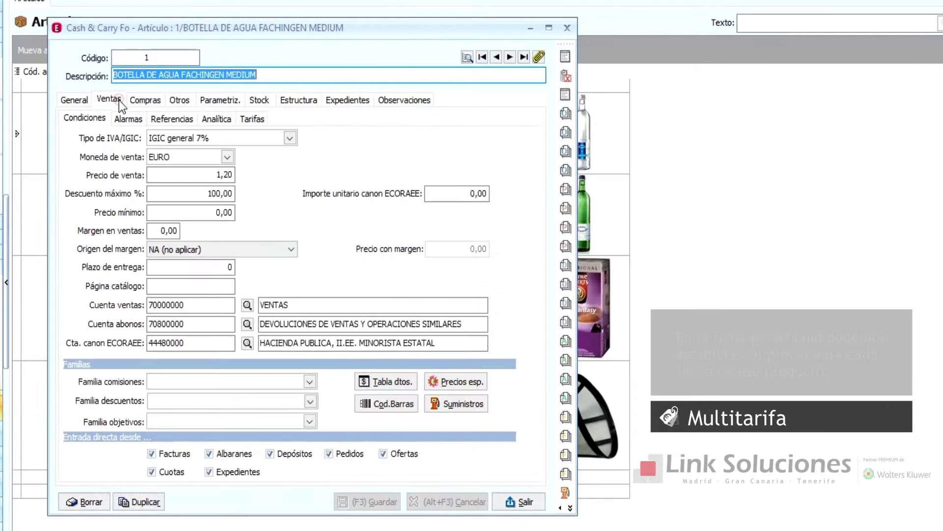
pyautogui.click(245, 119)
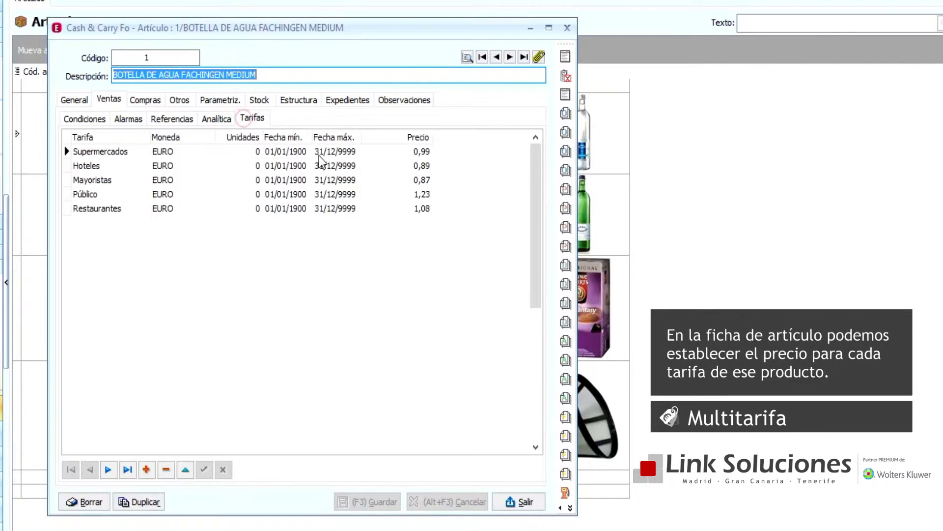
# Examine the article's price under each rate, from Supermercados to Restaurantes, and close the record.
pyautogui.click(129, 155)
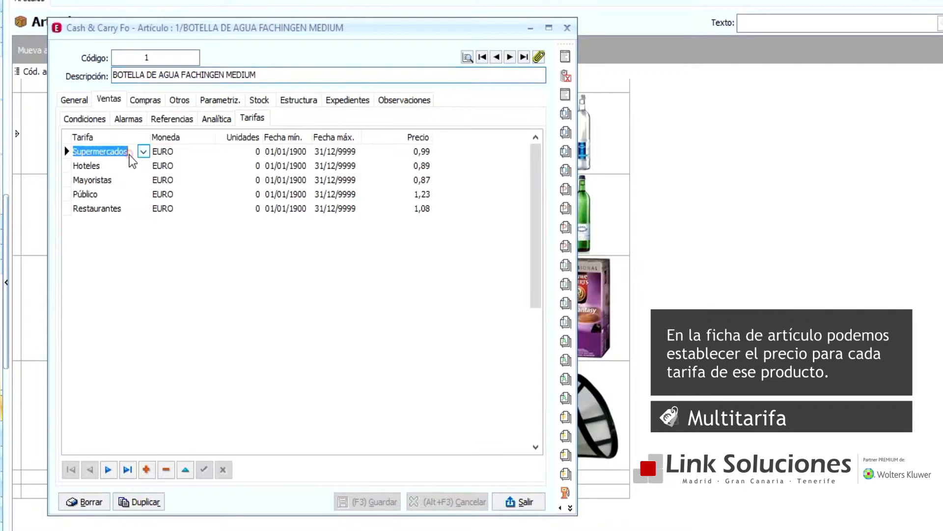
pyautogui.click(399, 153)
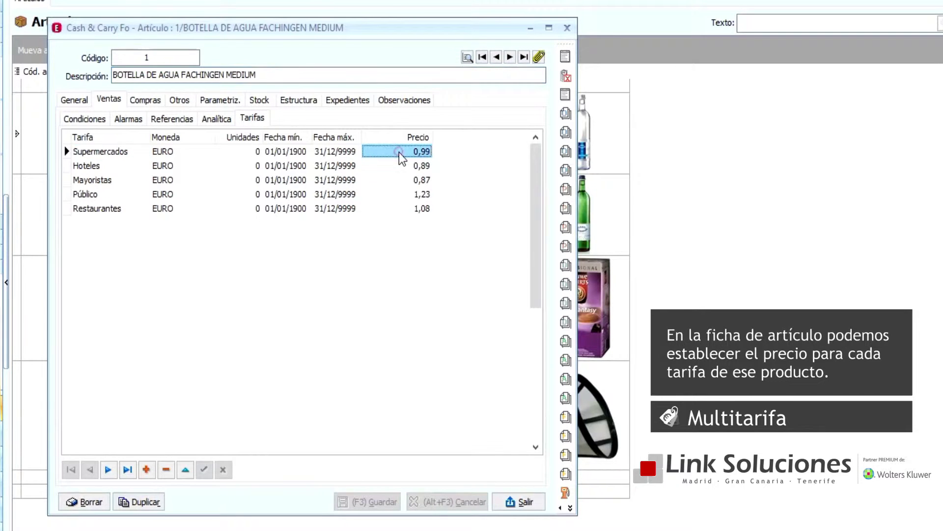
pyautogui.click(121, 169)
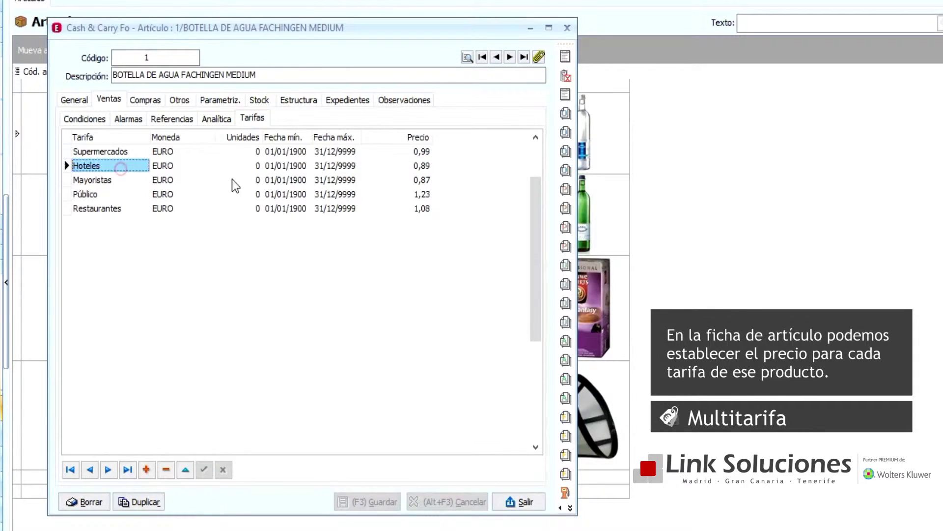
pyautogui.click(409, 170)
pyautogui.click(119, 182)
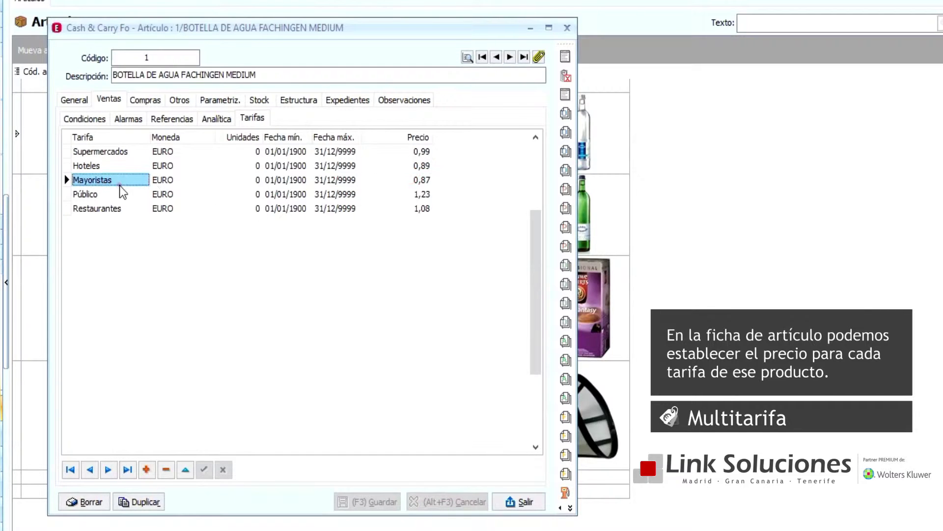
pyautogui.click(408, 180)
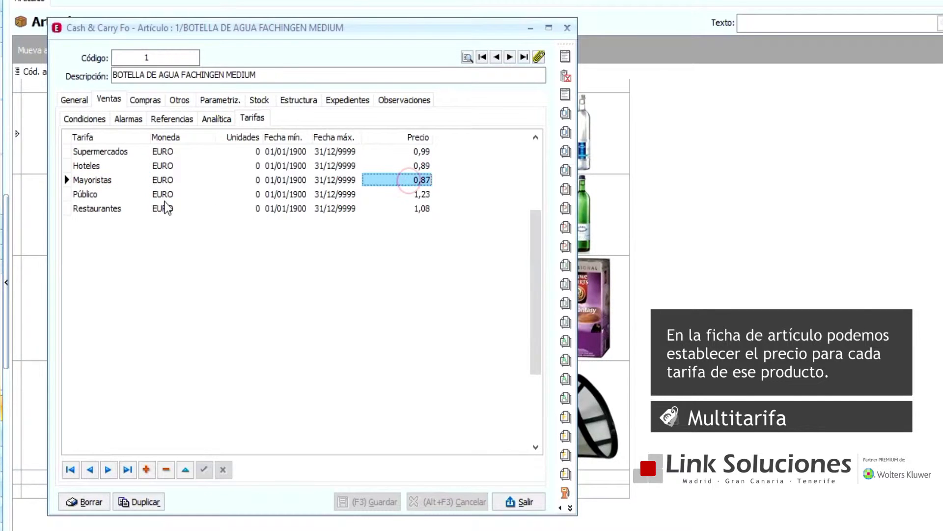
pyautogui.click(123, 195)
pyautogui.click(396, 195)
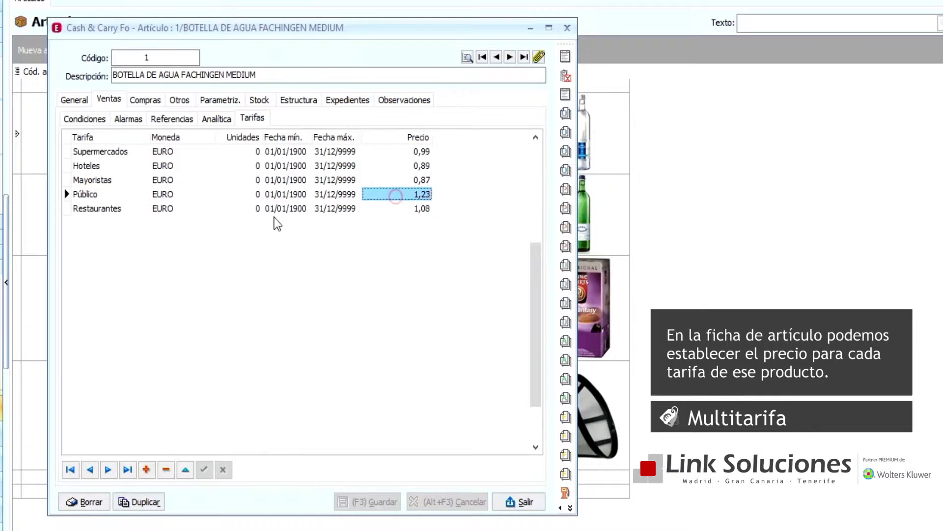
pyautogui.click(114, 210)
pyautogui.click(412, 209)
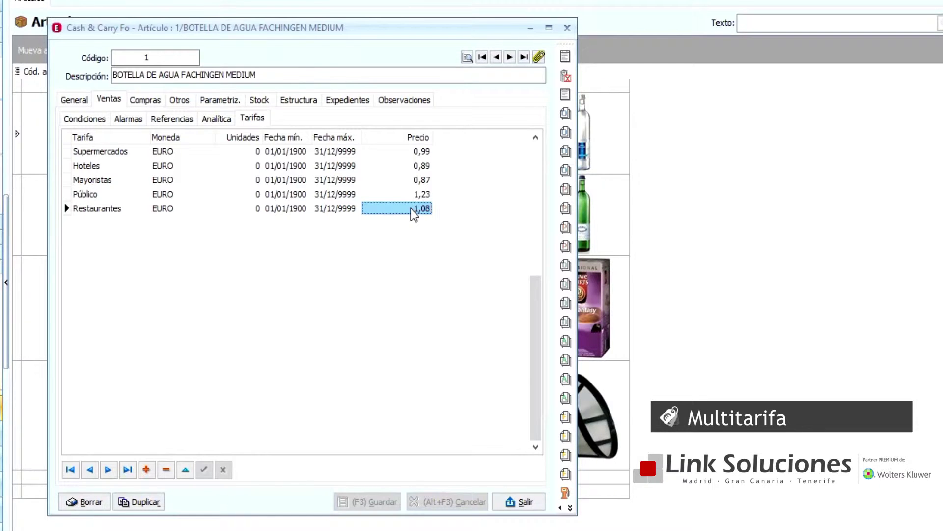
pyautogui.click(519, 501)
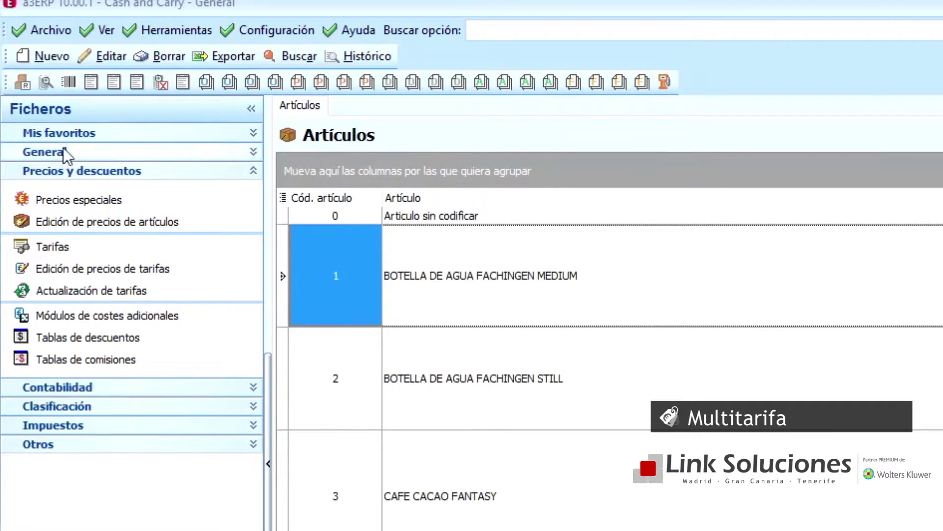
# Open the last customer's record in the Clientes (Compañías) list and display its sales conditions.
pyautogui.click(62, 133)
pyautogui.click(73, 163)
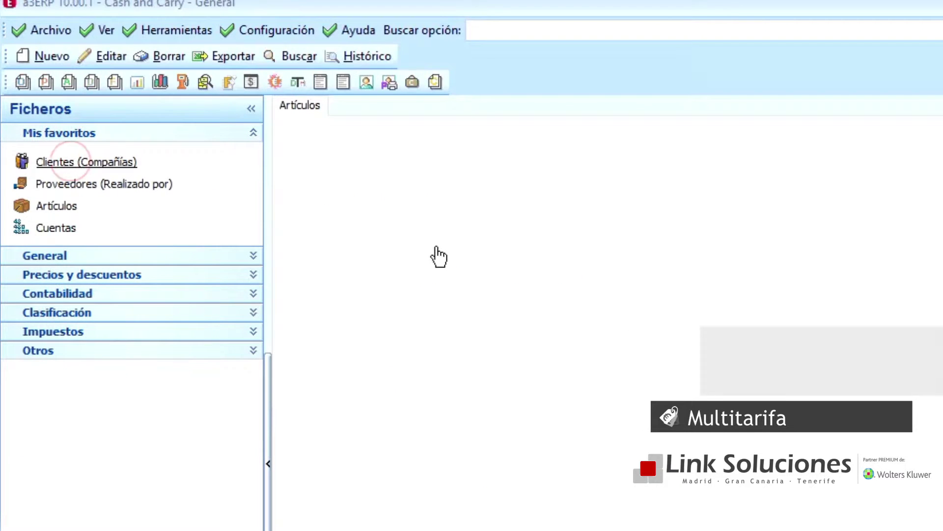
pyautogui.click(497, 292)
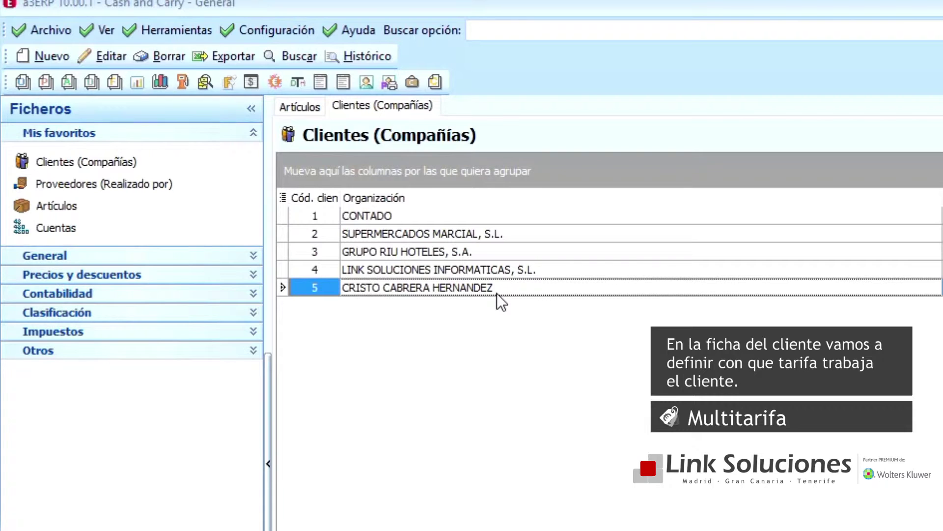
pyautogui.doubleClick(497, 293)
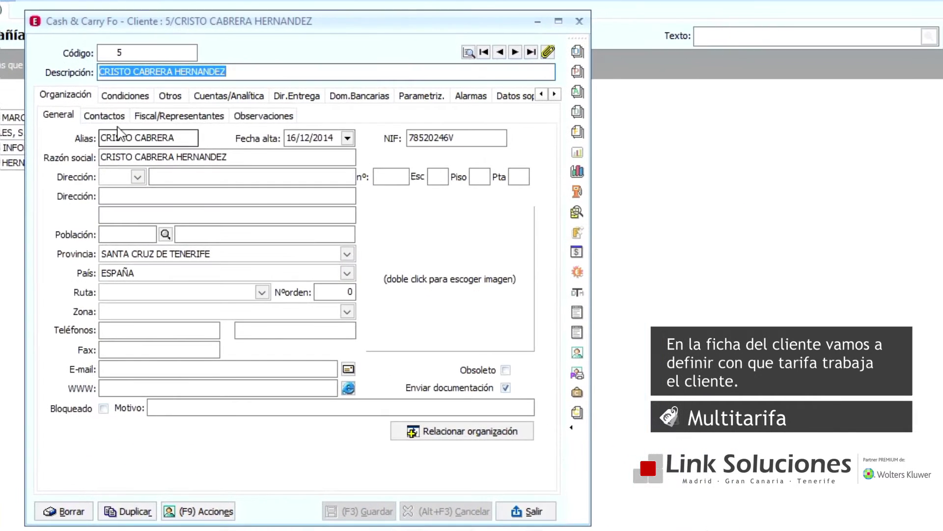
pyautogui.click(169, 96)
pyautogui.click(125, 95)
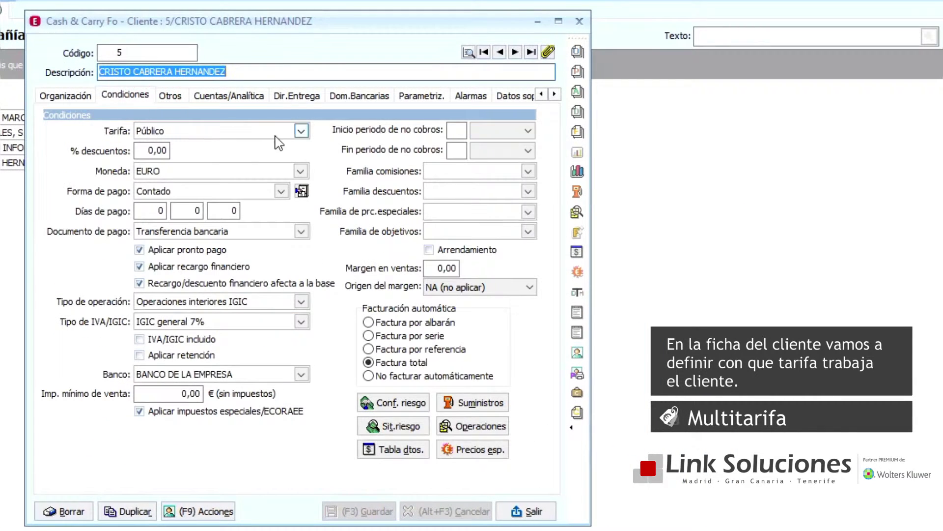
# Try selecting Público as the customer's rate, and close the record without saving.
pyautogui.click(302, 130)
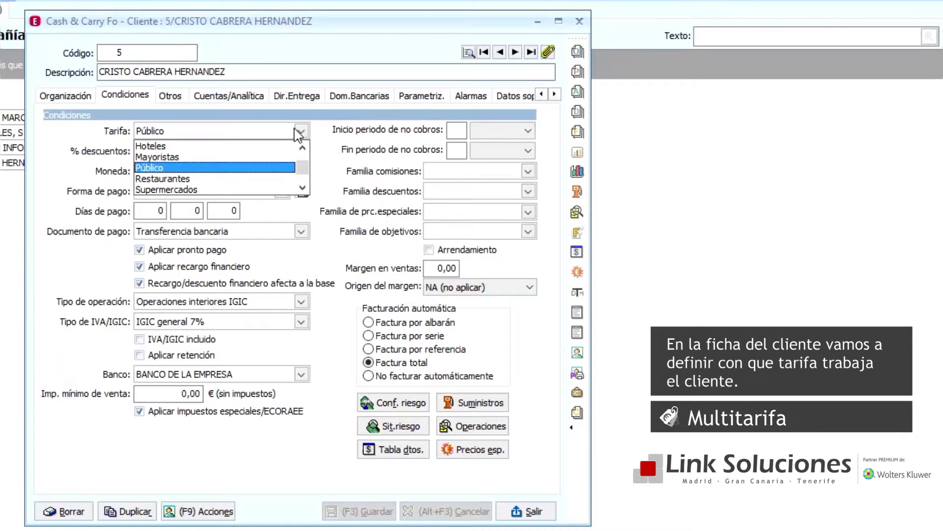
pyautogui.click(216, 171)
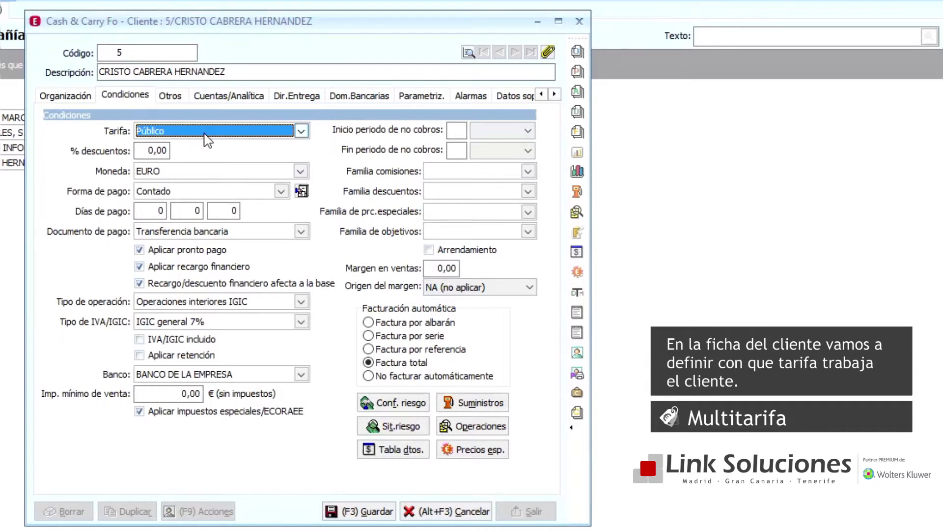
pyautogui.click(449, 511)
pyautogui.click(340, 312)
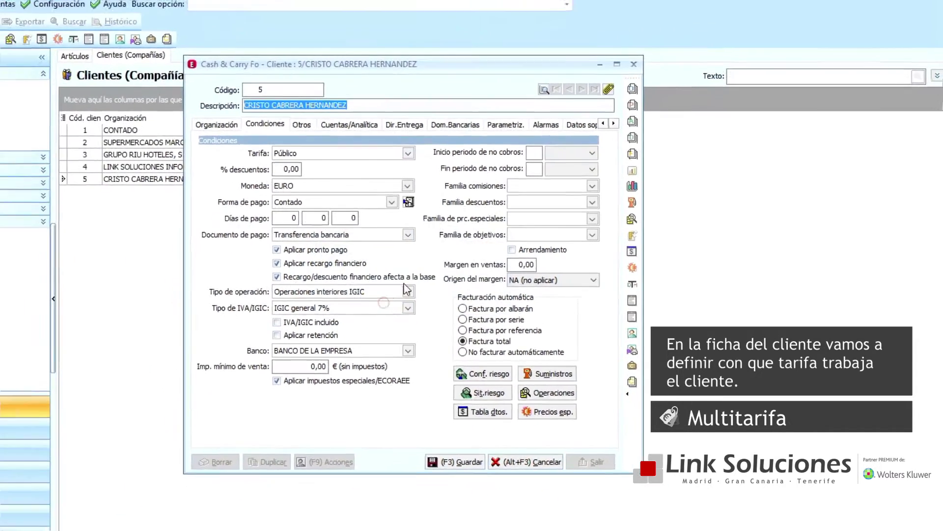
pyautogui.click(634, 64)
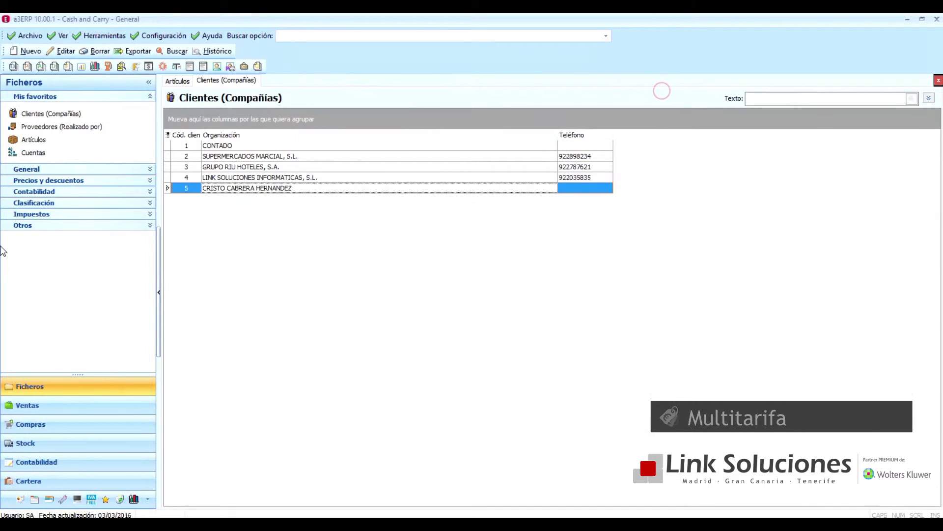
# Open the rate price editor and load the article prices of the Público sales rate in EURO.
pyautogui.click(35, 180)
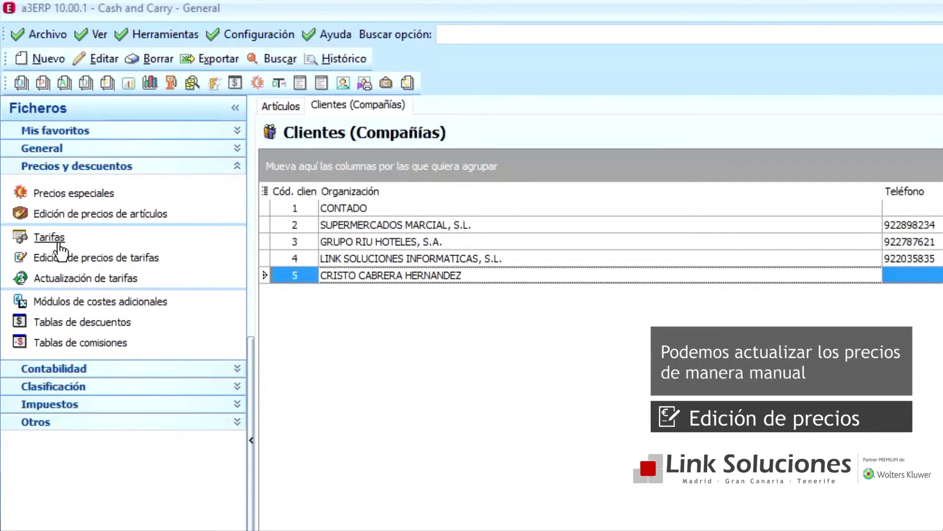
pyautogui.click(58, 256)
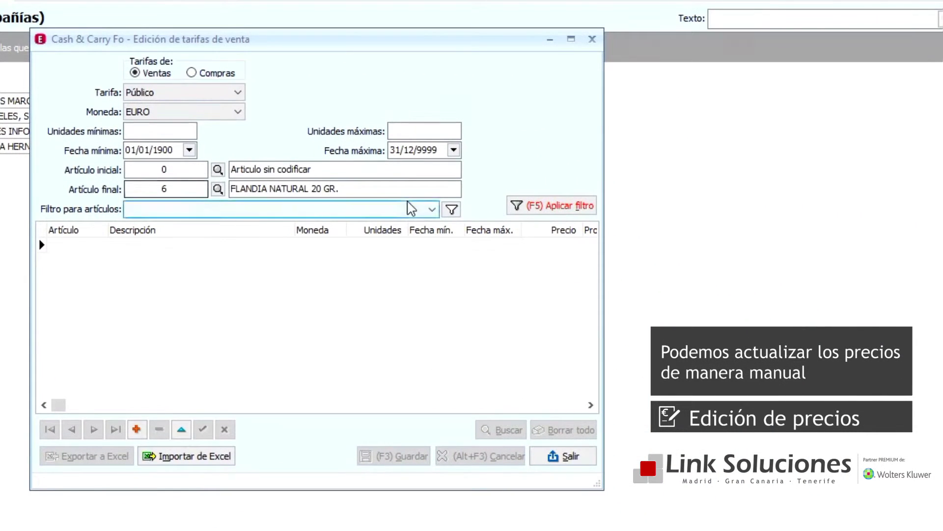
pyautogui.click(565, 201)
# Check the three listed articles and their prices in the Público rate.
pyautogui.click(206, 245)
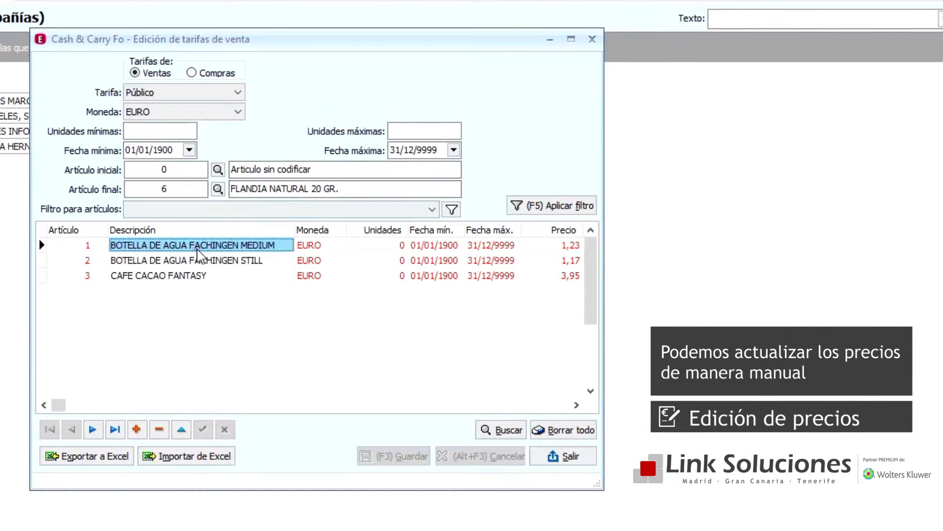
pyautogui.click(206, 261)
pyautogui.click(215, 277)
pyautogui.click(568, 245)
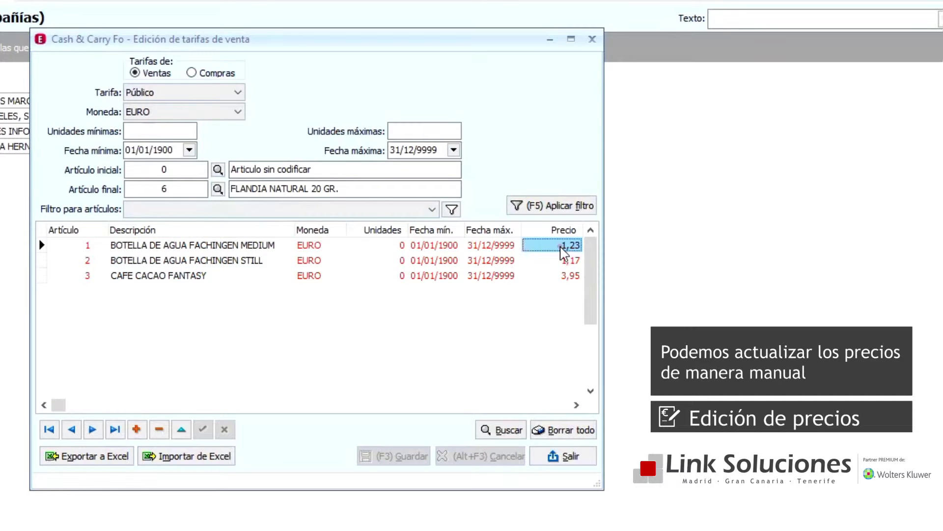
pyautogui.click(563, 260)
pyautogui.click(561, 275)
# Set the Público prices of articles 1, 2 and 3 to 1,24, 1,18 and 3,99, and save the changes.
pyautogui.click(557, 245)
pyautogui.write('1,')
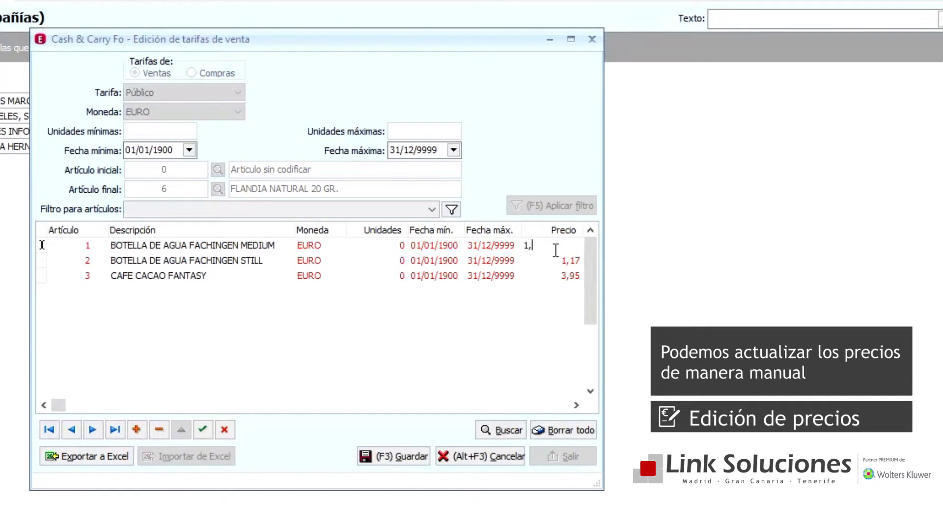
pyautogui.click(557, 256)
pyautogui.write('1')
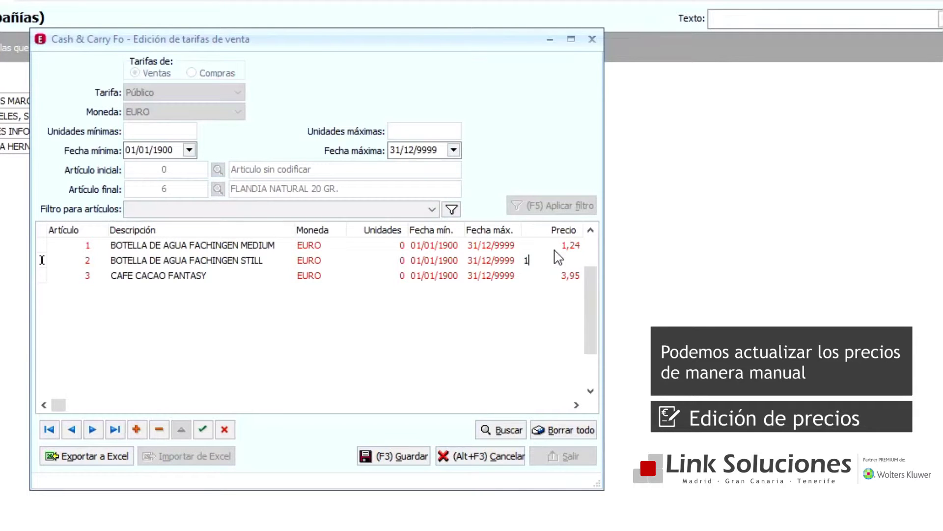
pyautogui.press('Down')
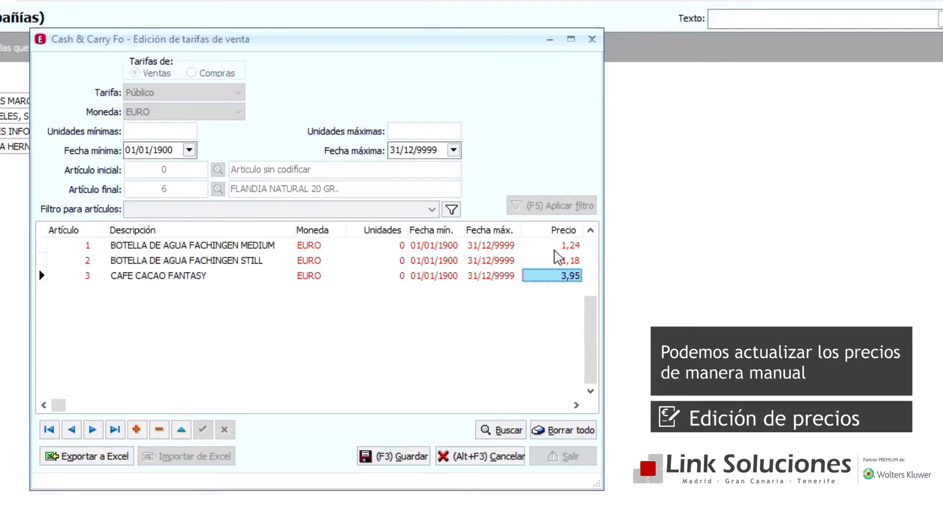
pyautogui.write('3,')
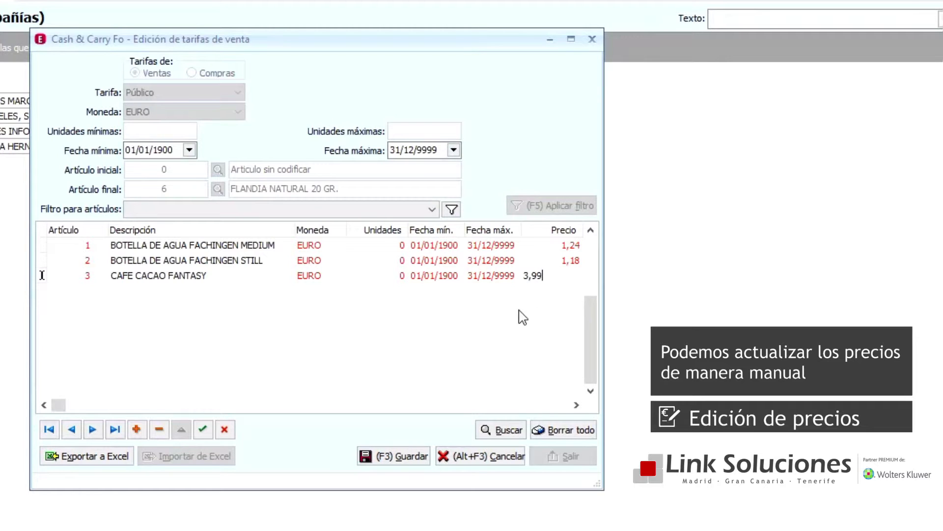
pyautogui.click(398, 457)
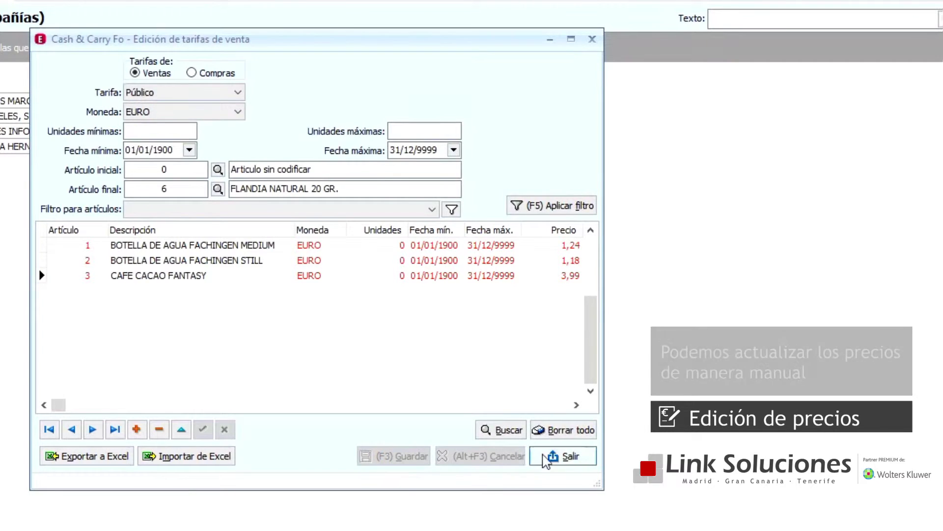
# Export the Público rate's article prices to an Excel file named Tarifa Nueva on the desktop.
pyautogui.click(91, 457)
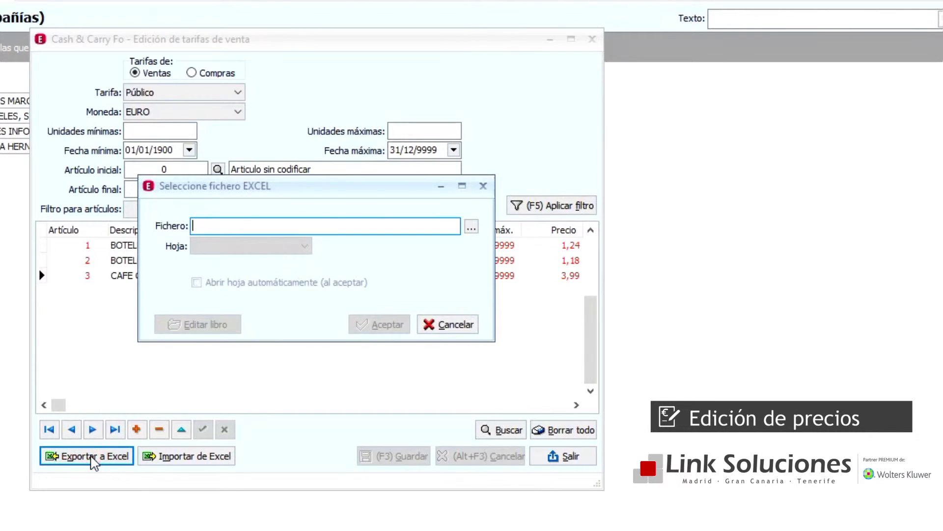
pyautogui.click(471, 226)
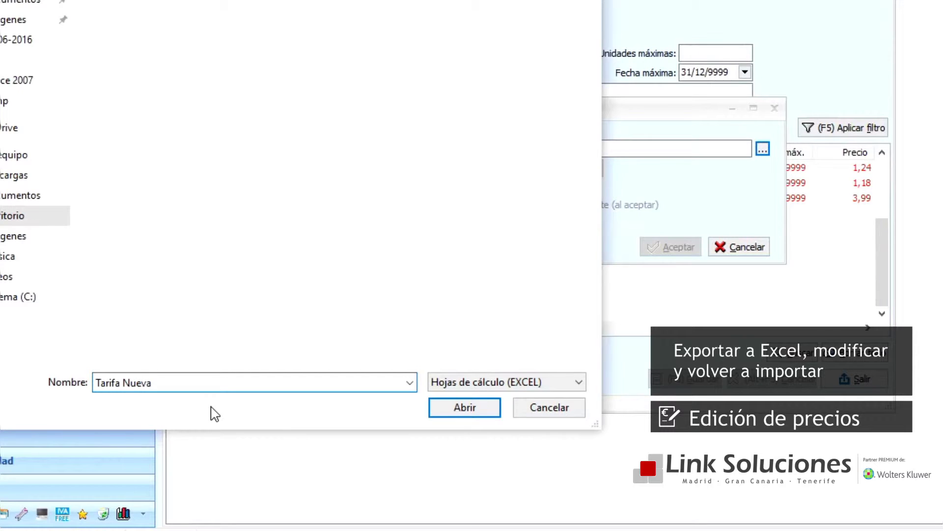
pyautogui.click(465, 407)
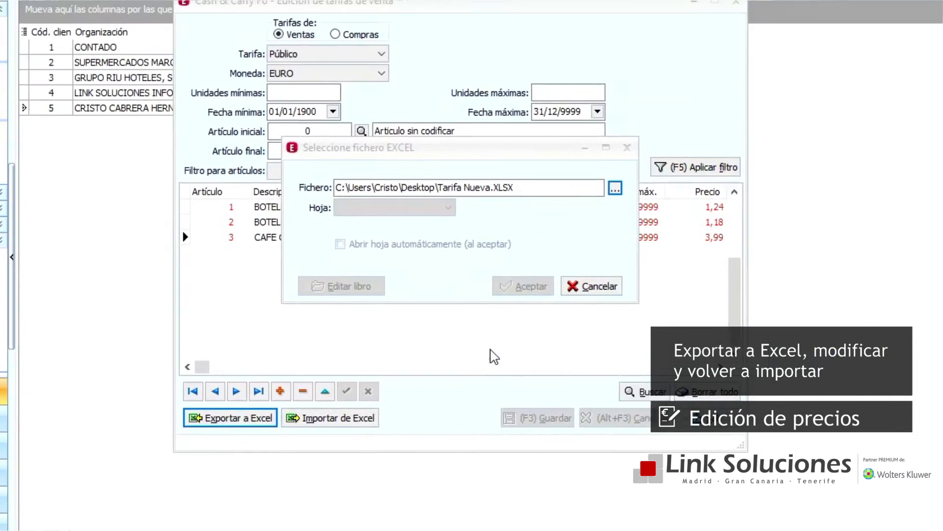
pyautogui.click(374, 325)
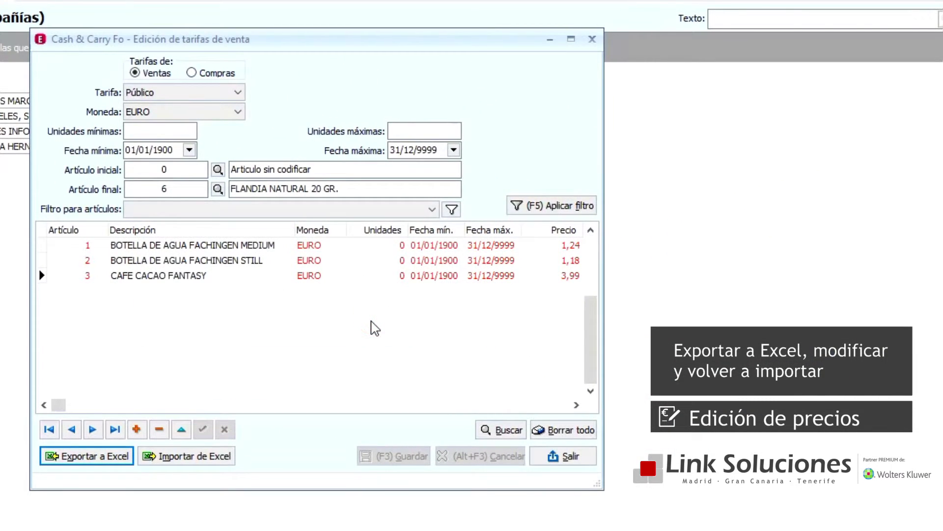
pyautogui.click(163, 459)
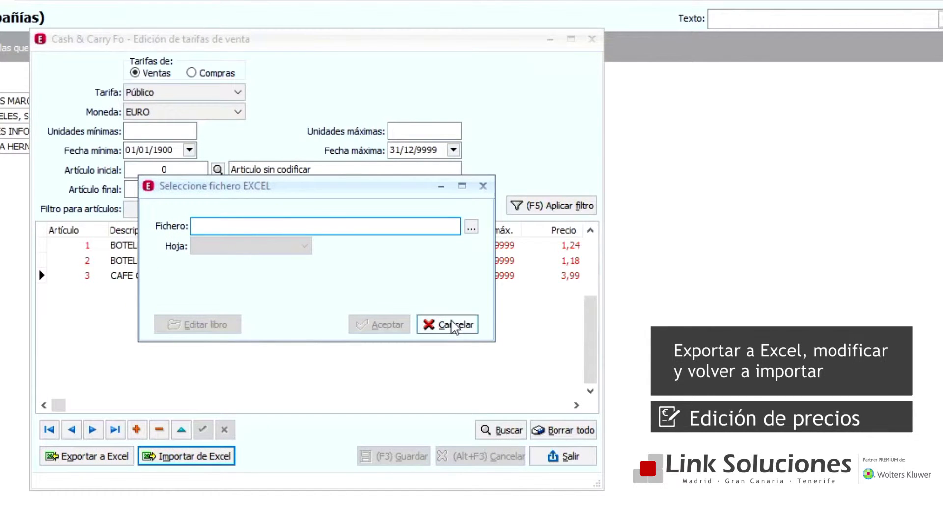
pyautogui.click(455, 323)
pyautogui.click(92, 459)
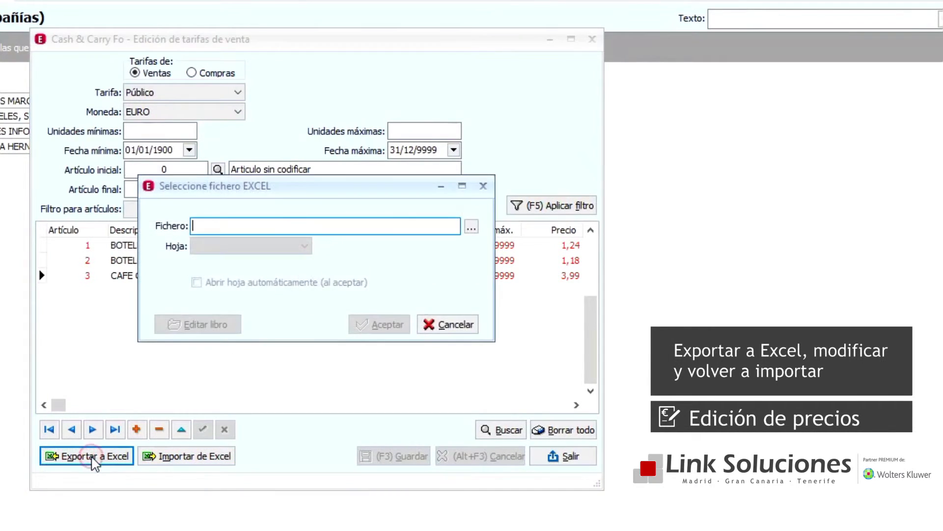
pyautogui.click(467, 327)
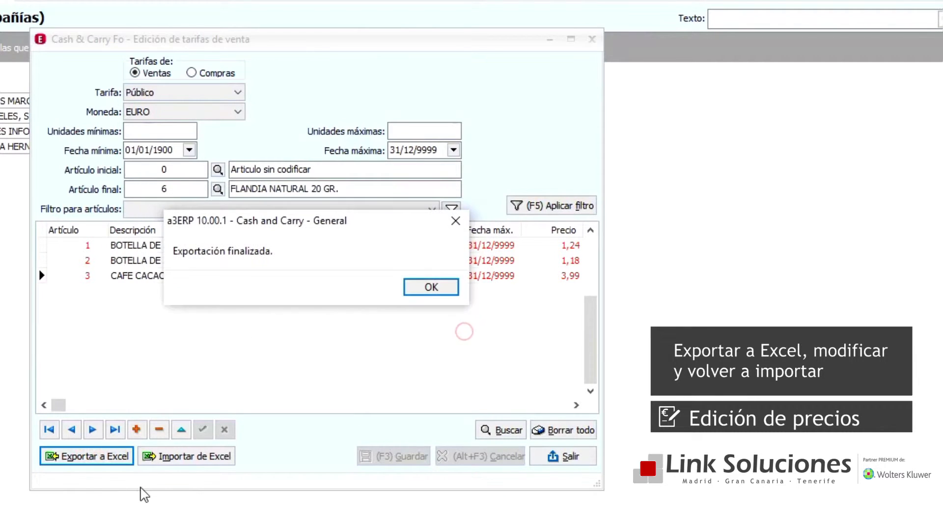
pyautogui.click(431, 287)
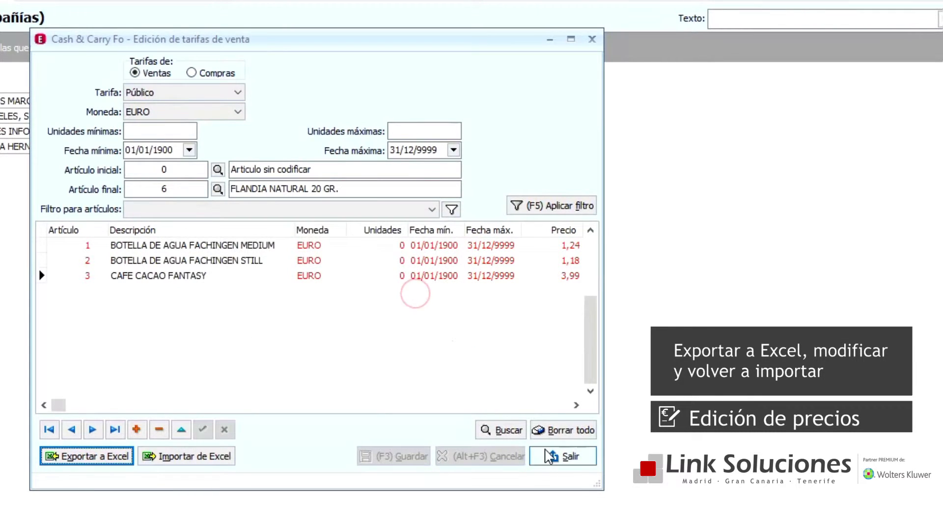
# Close the rate price editor, open the mass update of sales rates, and choose Hoteles as the destination rate.
pyautogui.click(565, 457)
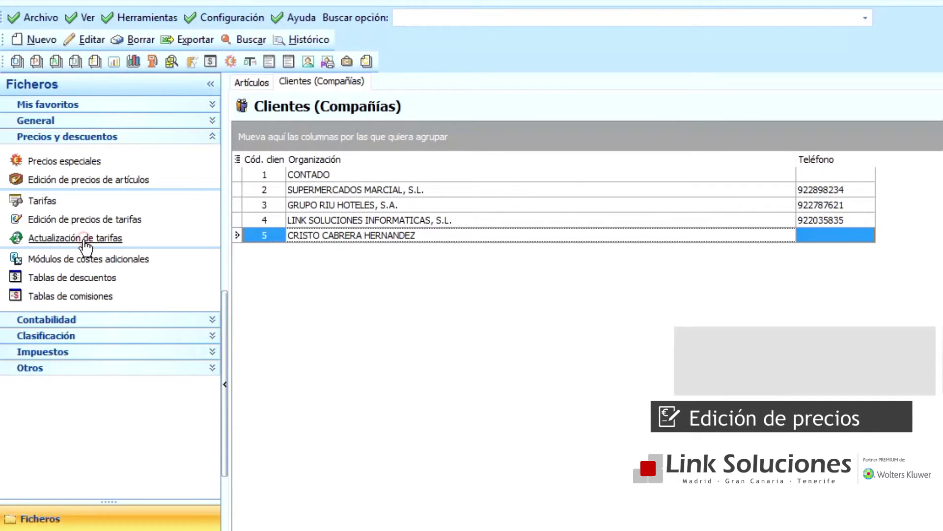
pyautogui.click(85, 240)
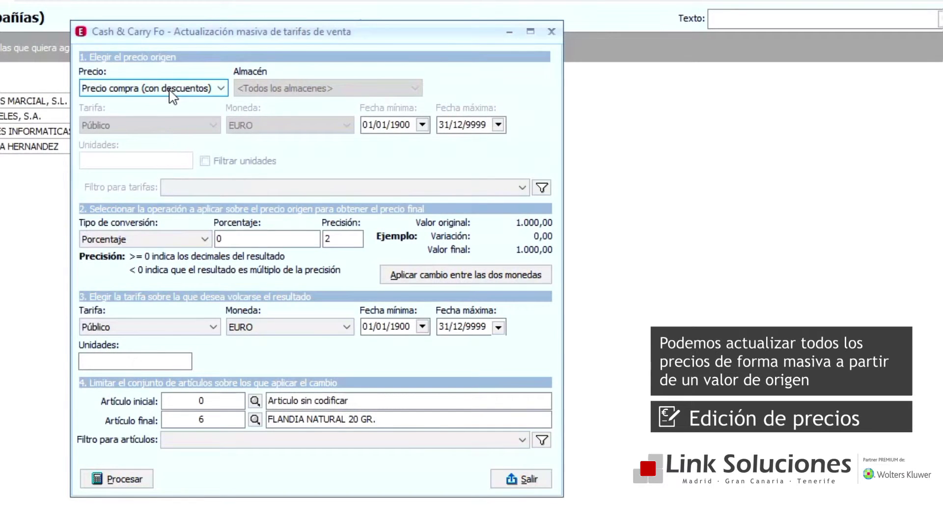
pyautogui.click(183, 326)
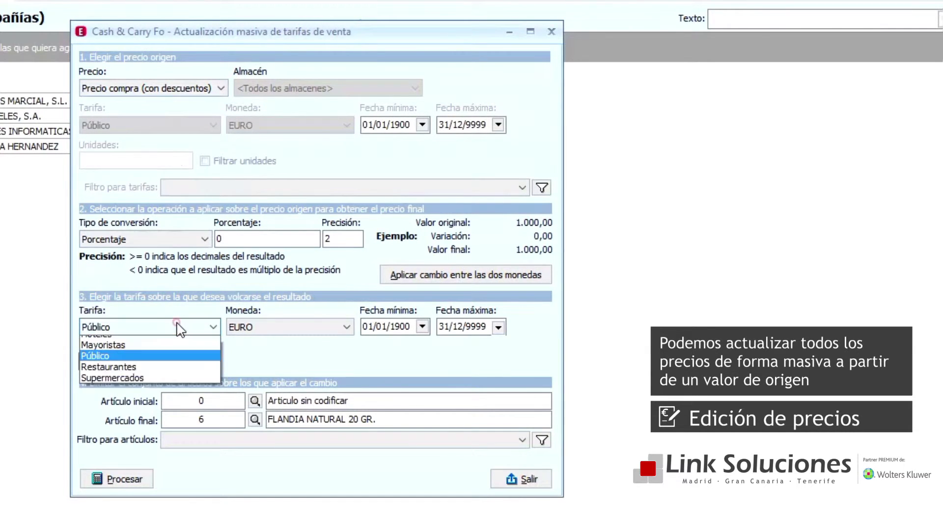
pyautogui.click(164, 343)
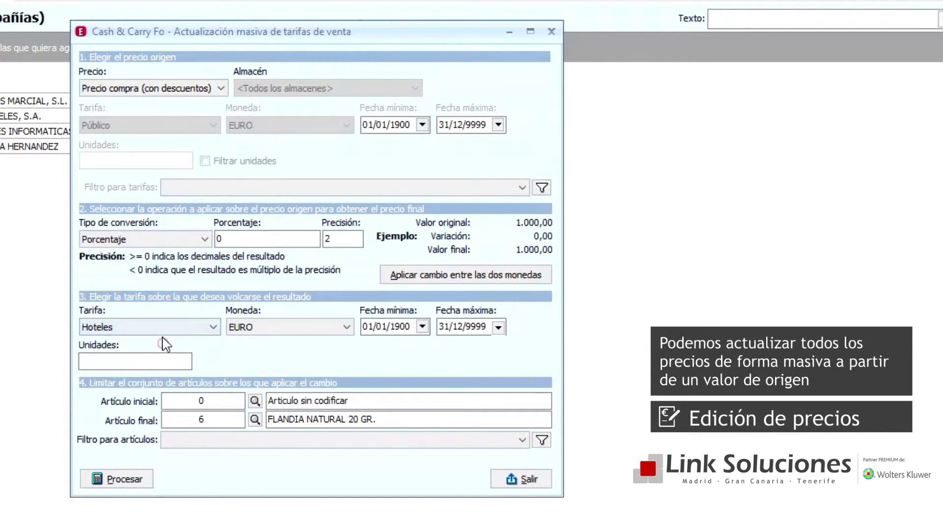
# Calculate the Hoteles prices from Precio de compra with a 45 percent increase.
pyautogui.click(172, 86)
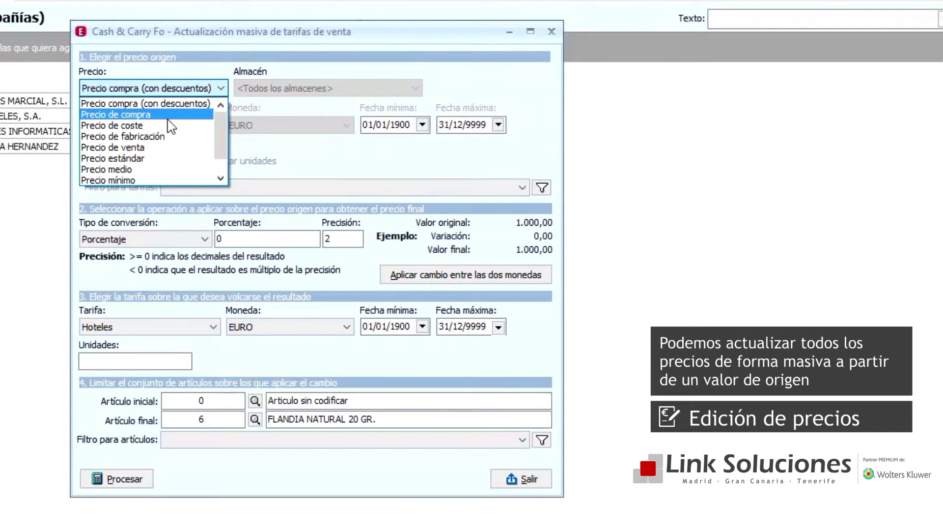
pyautogui.click(168, 114)
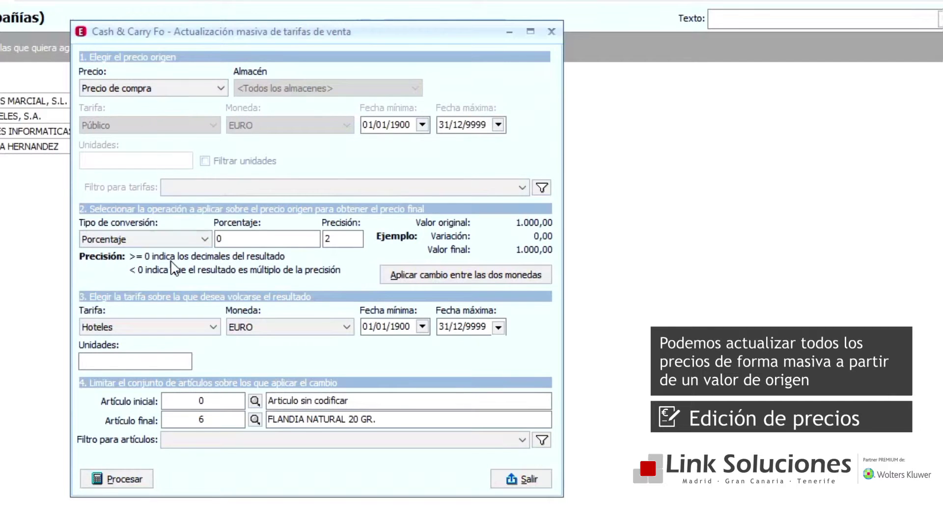
pyautogui.click(244, 232)
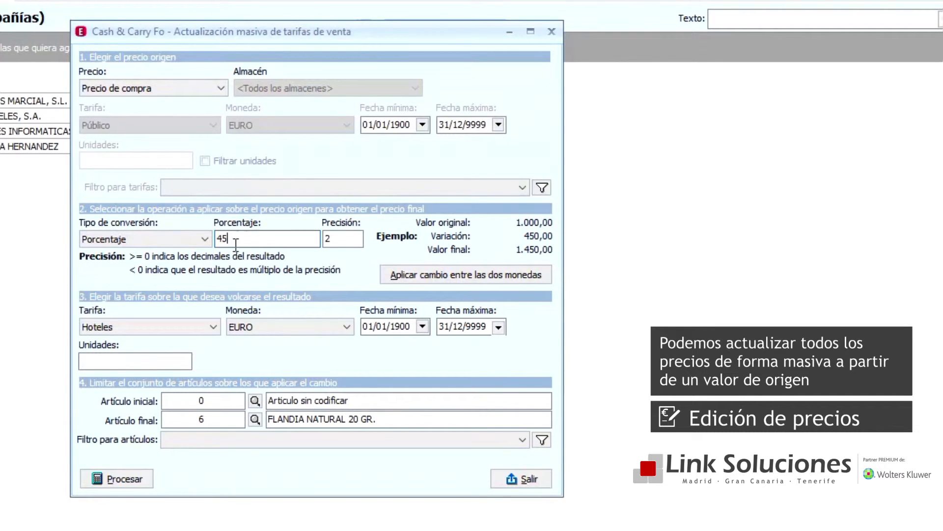
pyautogui.click(141, 480)
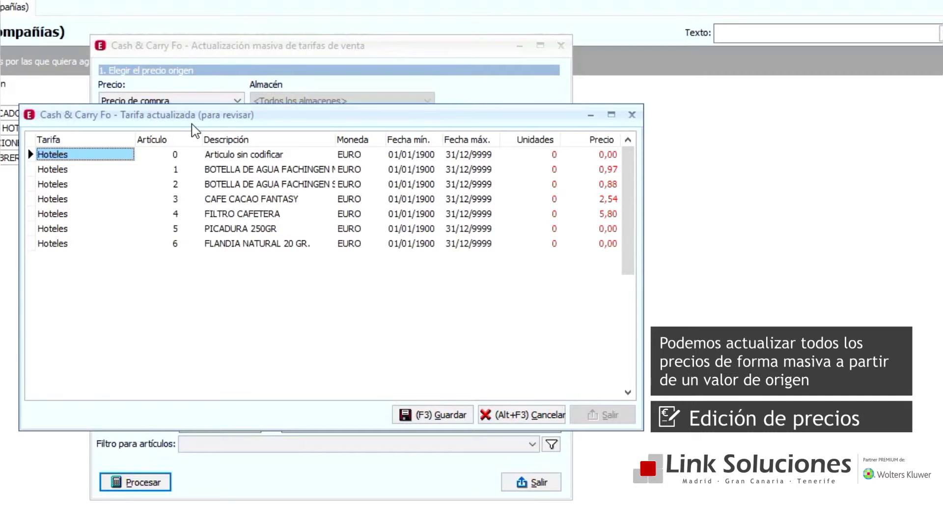
# Review the proposed Hoteles price of each article, and close the review without saving.
pyautogui.click(589, 172)
pyautogui.press('Down')
pyautogui.press('Down')
pyautogui.press('Down')
pyautogui.press('Down')
pyautogui.press('Down')
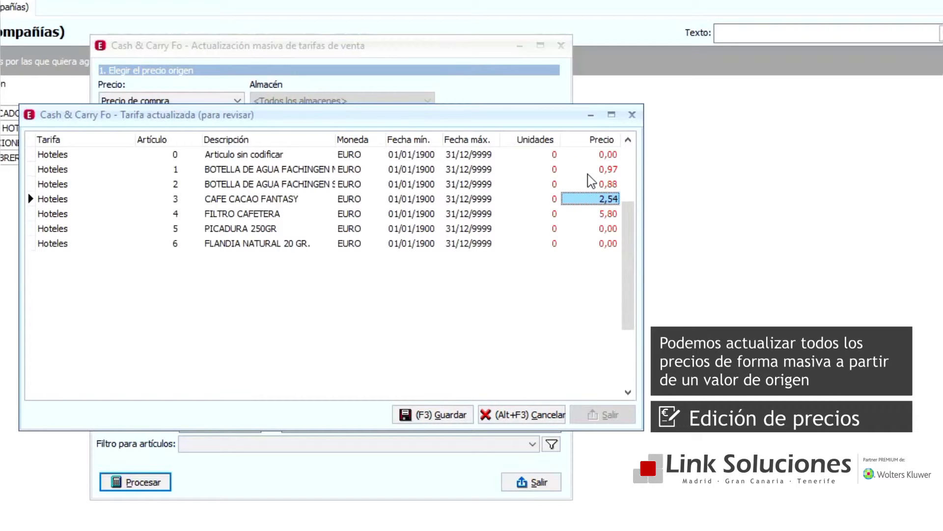
pyautogui.press('Up')
pyautogui.press('Up')
pyautogui.press('Up')
pyautogui.press('Up')
pyautogui.press('Up')
pyautogui.press('Up')
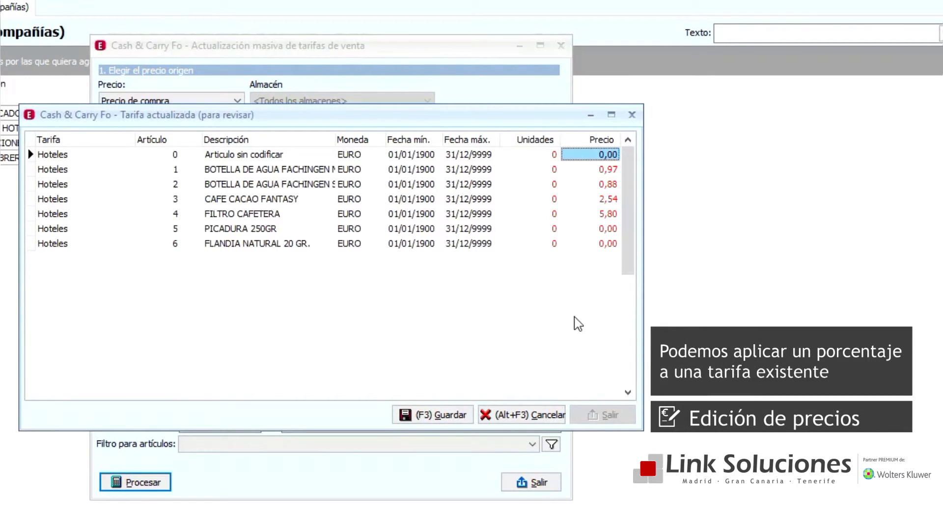
pyautogui.click(541, 409)
pyautogui.click(607, 415)
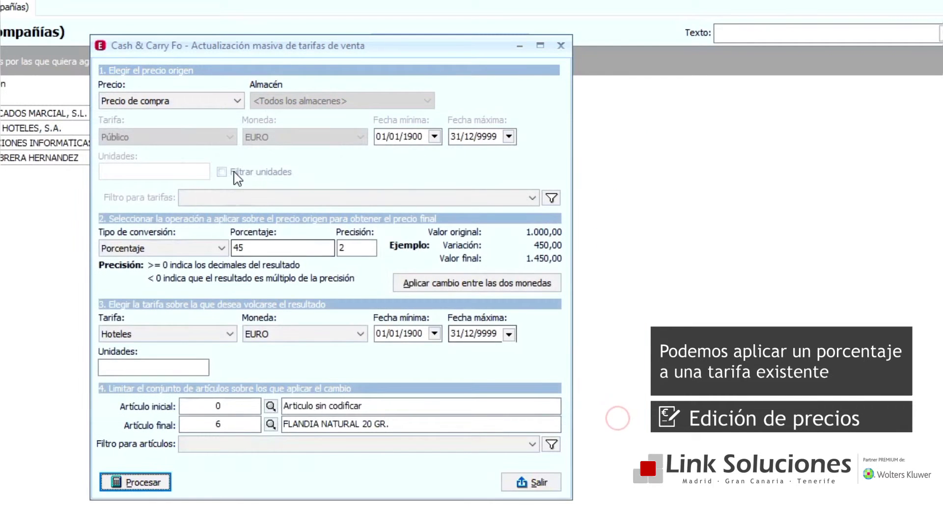
# Change the origin price to Una tarifa, with Hoteles as the source rate.
pyautogui.click(196, 100)
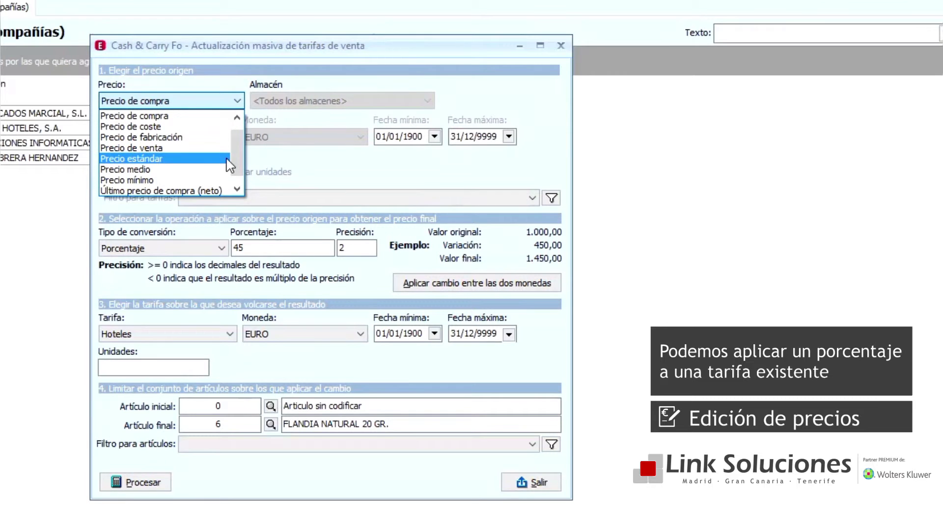
pyautogui.moveTo(236, 156); pyautogui.dragTo(236, 163)
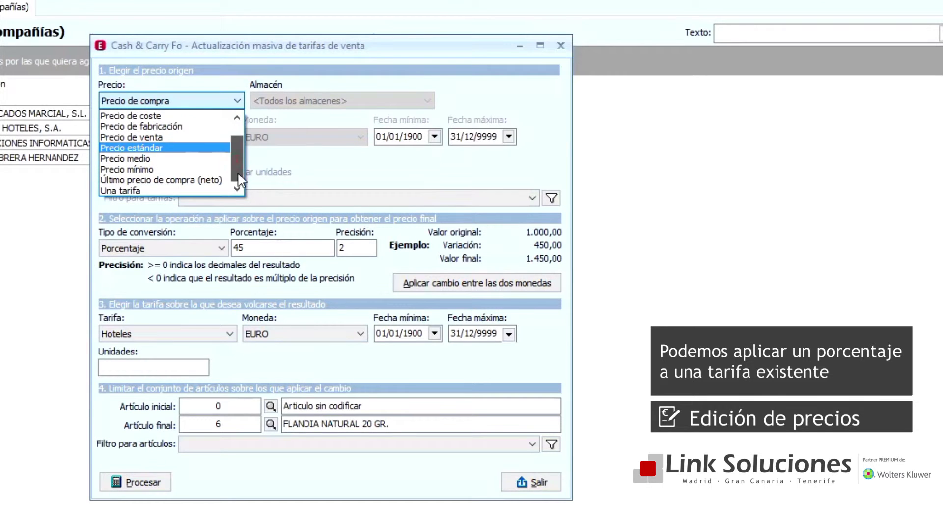
pyautogui.click(210, 191)
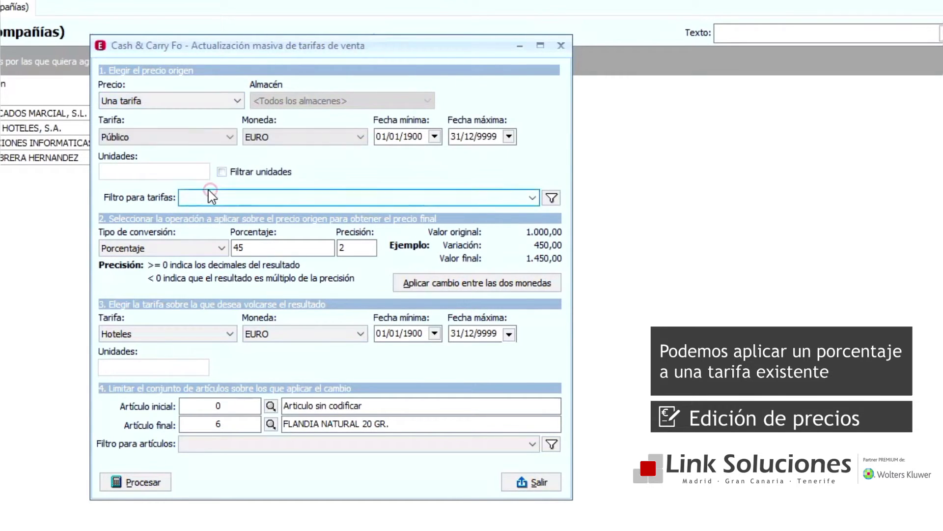
pyautogui.click(210, 135)
pyautogui.click(211, 152)
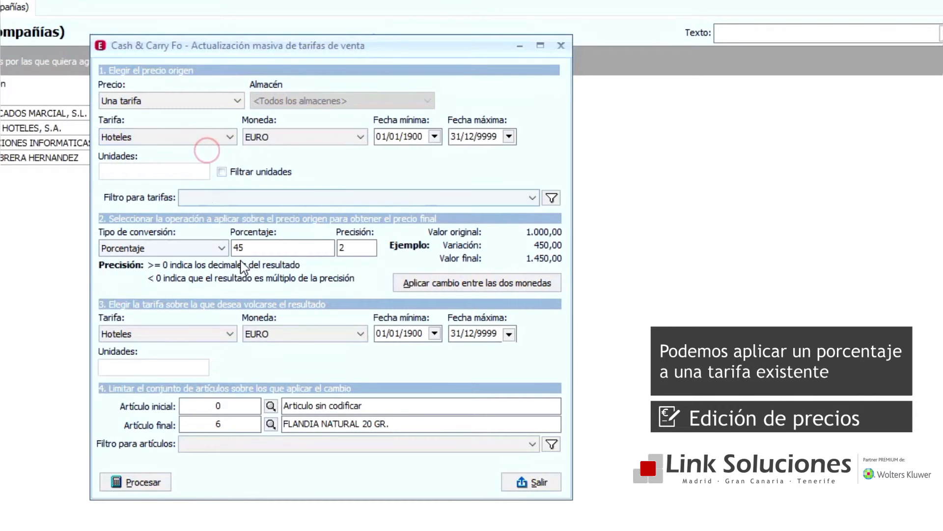
# Calculate a 5 percent increase on the Hoteles rate, and discard the proposed prices.
pyautogui.doubleClick(281, 246)
pyautogui.write('5')
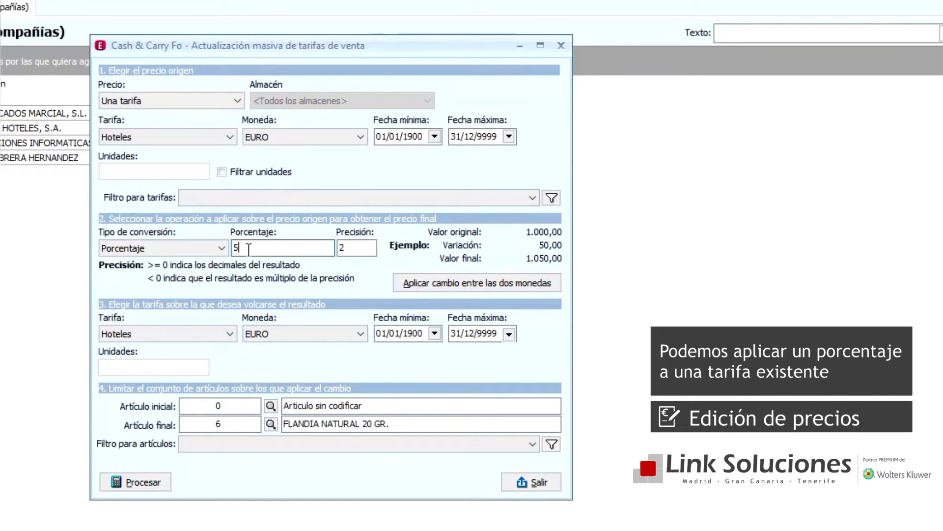
pyautogui.click(135, 481)
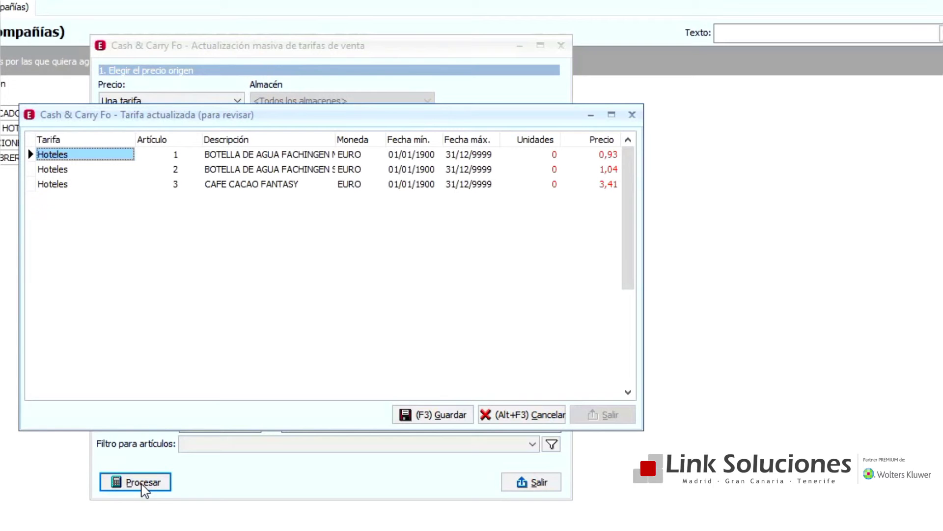
pyautogui.click(503, 416)
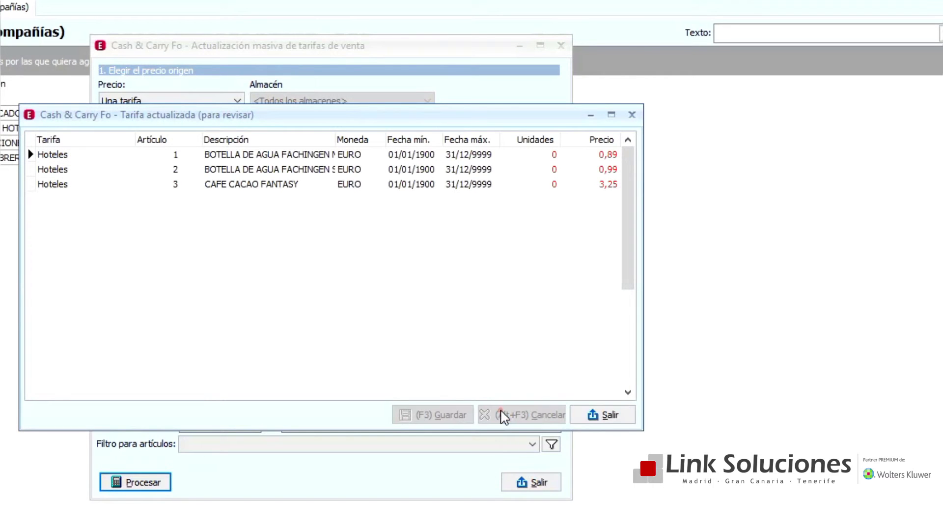
pyautogui.click(604, 415)
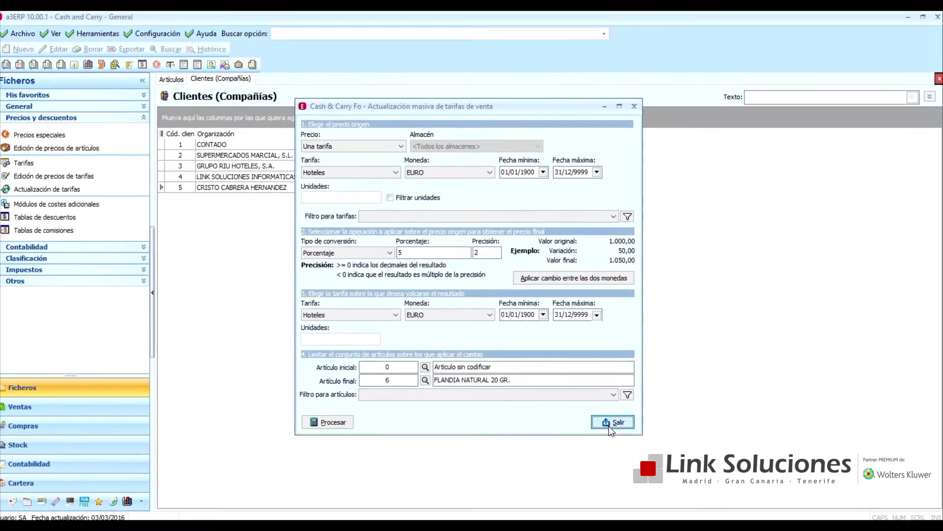
# Close the bulk rate update, open Precios especiales, and choose article 1 (Fachingen water bottle) and customer LINK SOLUCIONES INFORMATICAS, S.L.
pyautogui.click(531, 481)
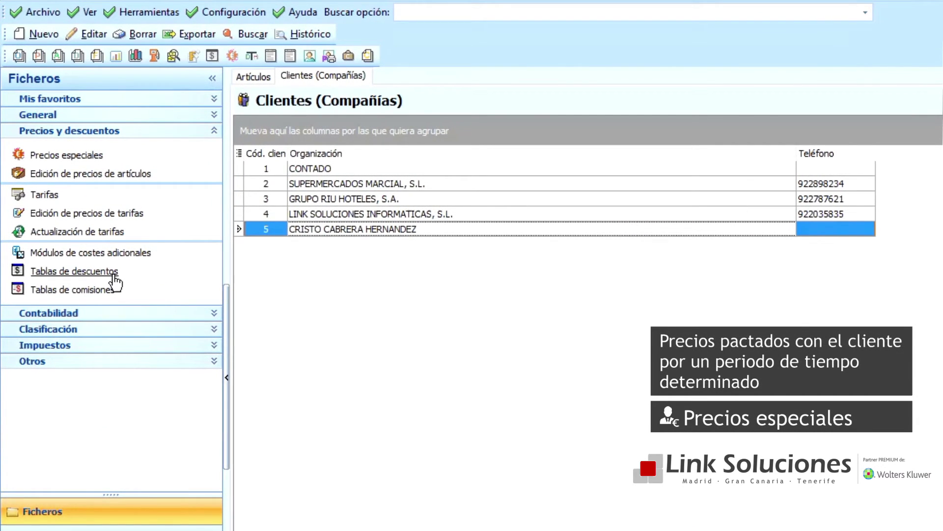
pyautogui.click(96, 157)
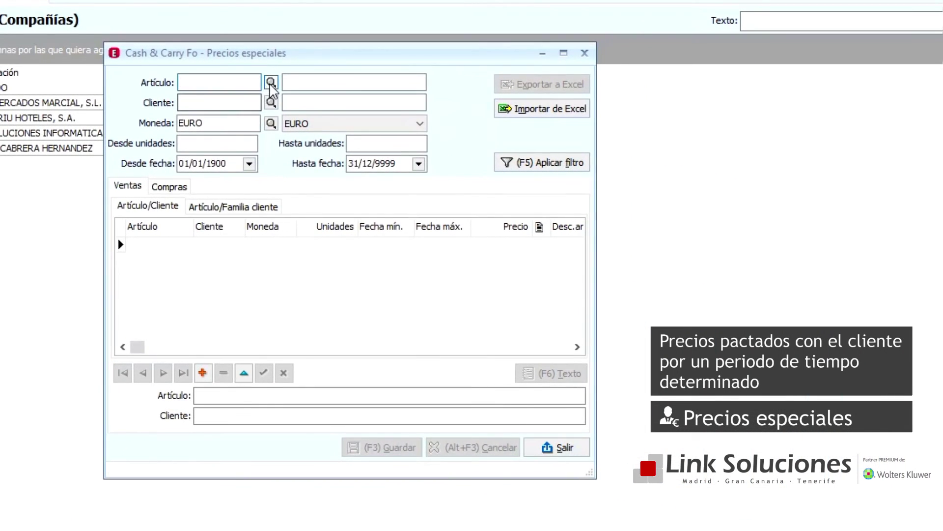
pyautogui.click(271, 83)
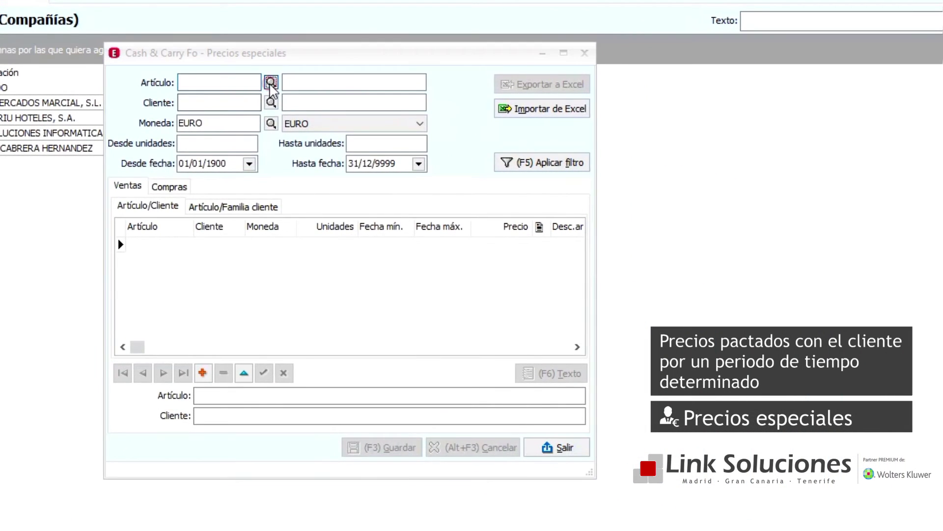
pyautogui.doubleClick(251, 269)
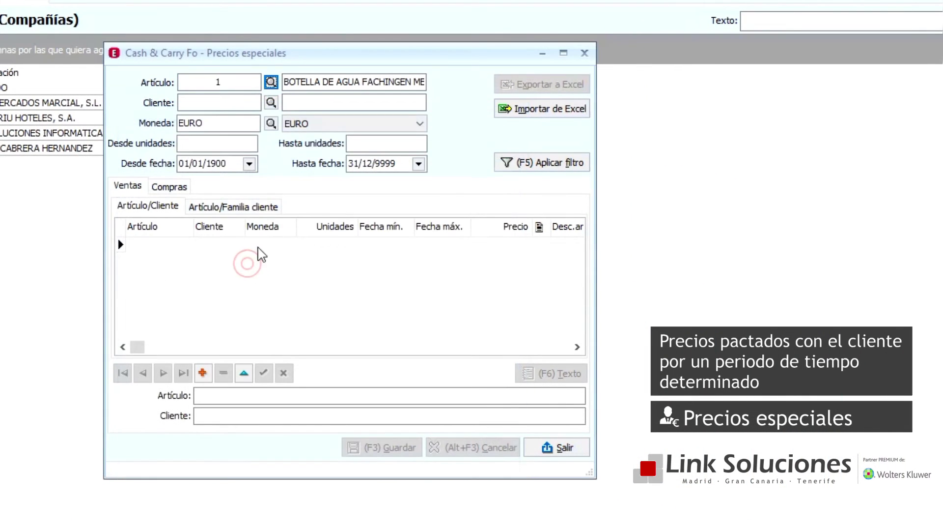
pyautogui.click(270, 103)
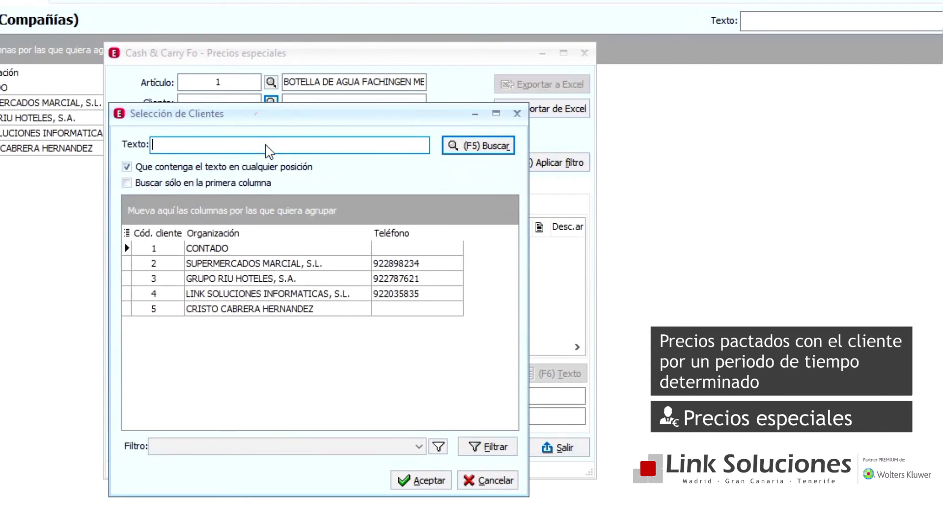
pyautogui.doubleClick(276, 295)
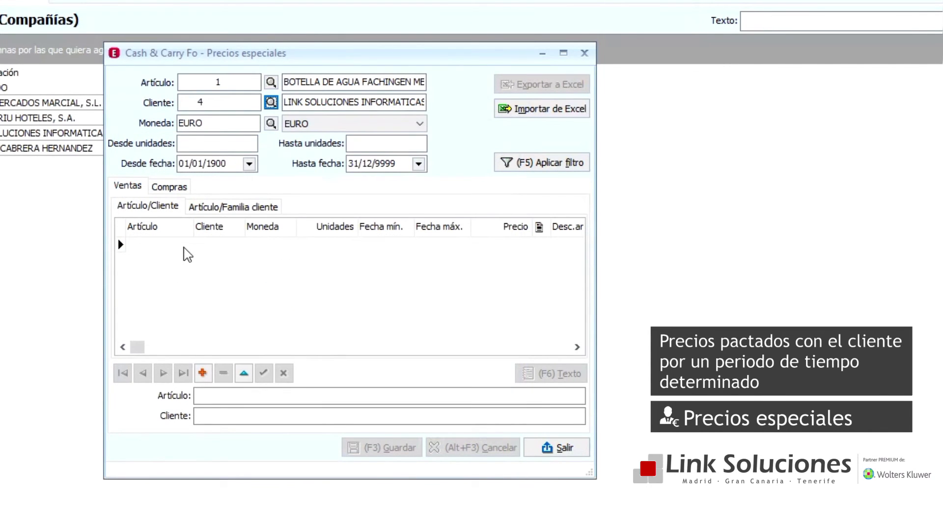
# Start a special sales price line for article 1, and go through its minimum date, maximum date and price fields.
pyautogui.click(186, 244)
pyautogui.doubleClick(221, 266)
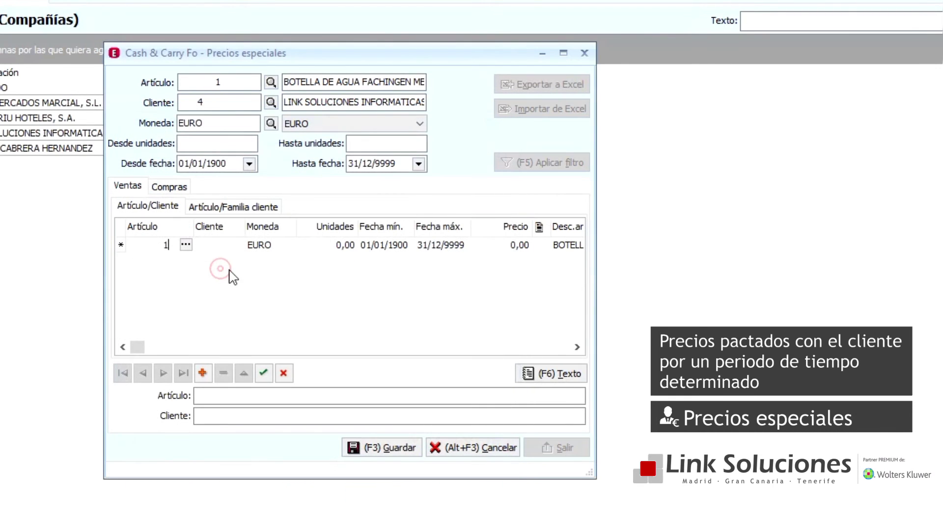
pyautogui.click(393, 245)
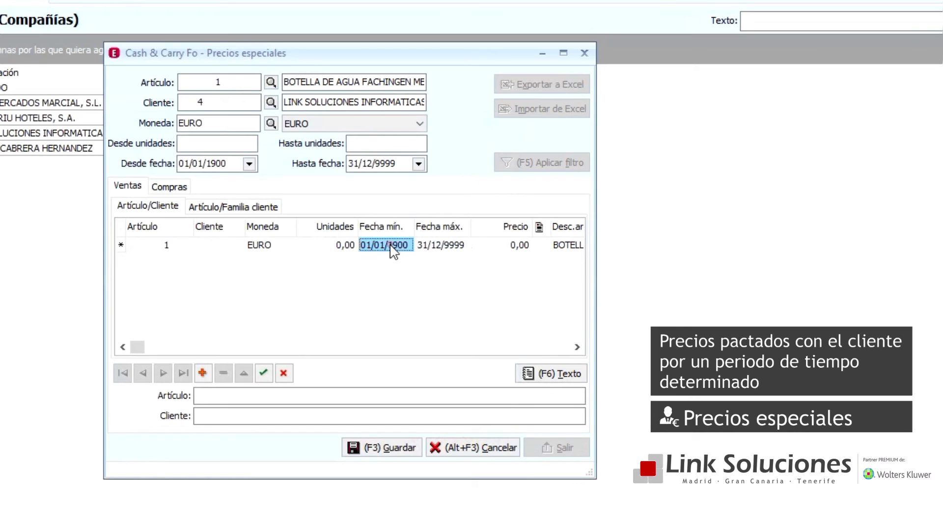
pyautogui.click(431, 247)
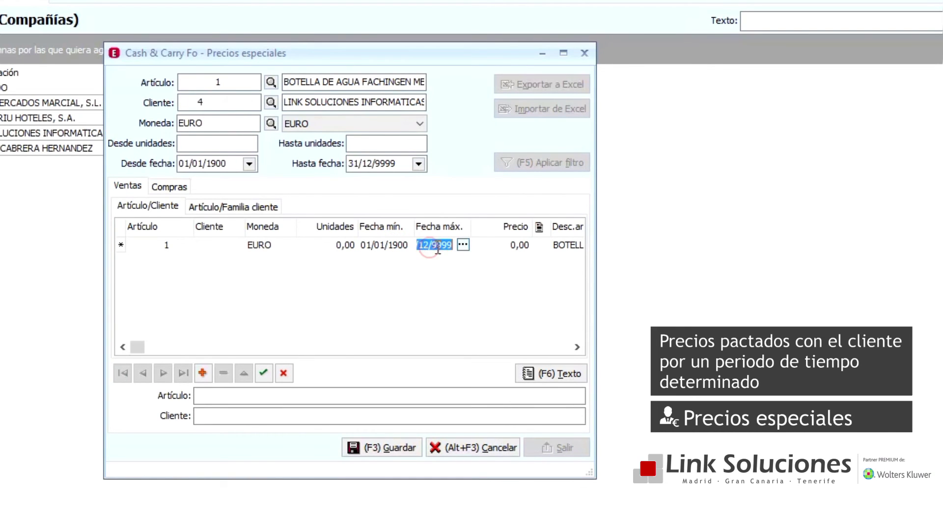
pyautogui.click(495, 246)
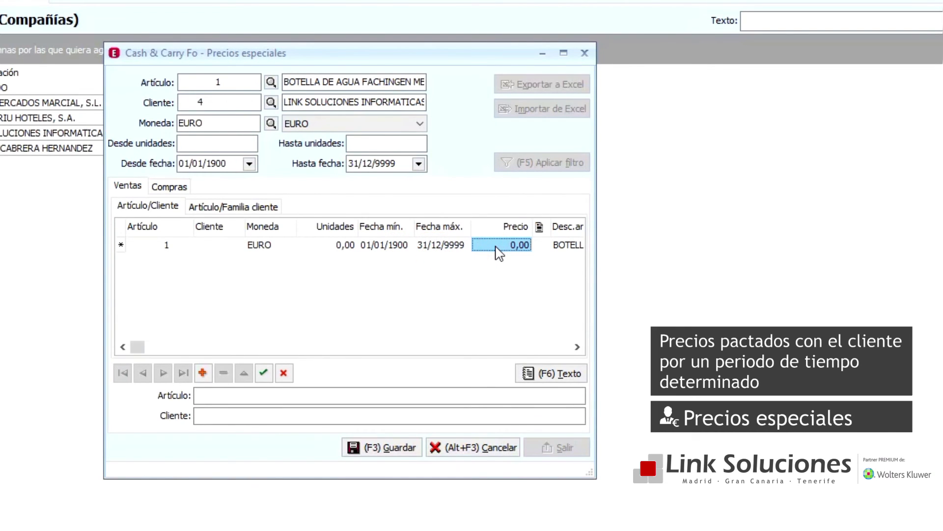
# Discard the unsaved special price line and close the Precios especiales window.
pyautogui.click(469, 447)
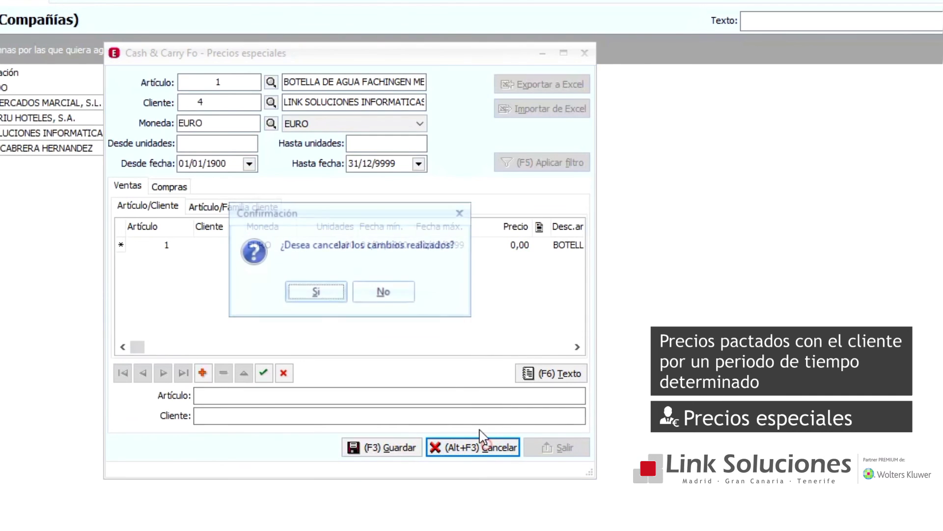
pyautogui.click(317, 295)
pyautogui.click(556, 448)
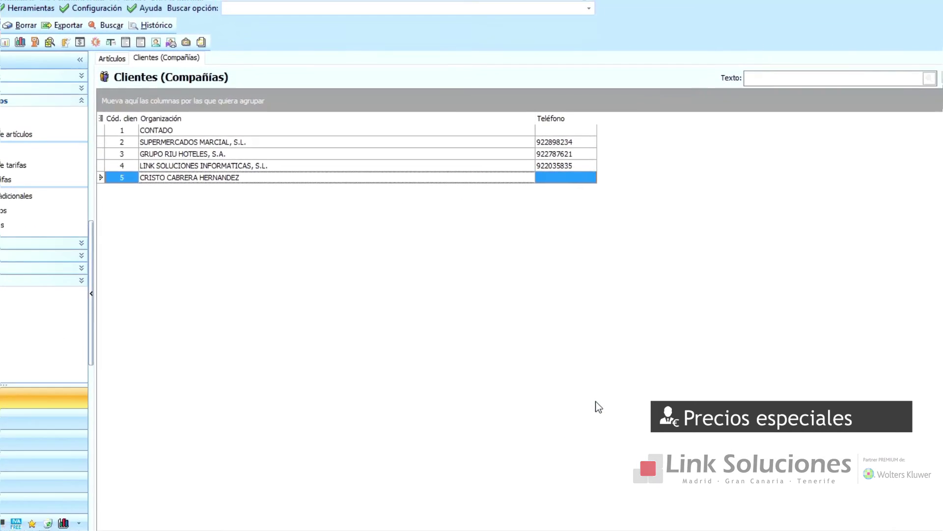